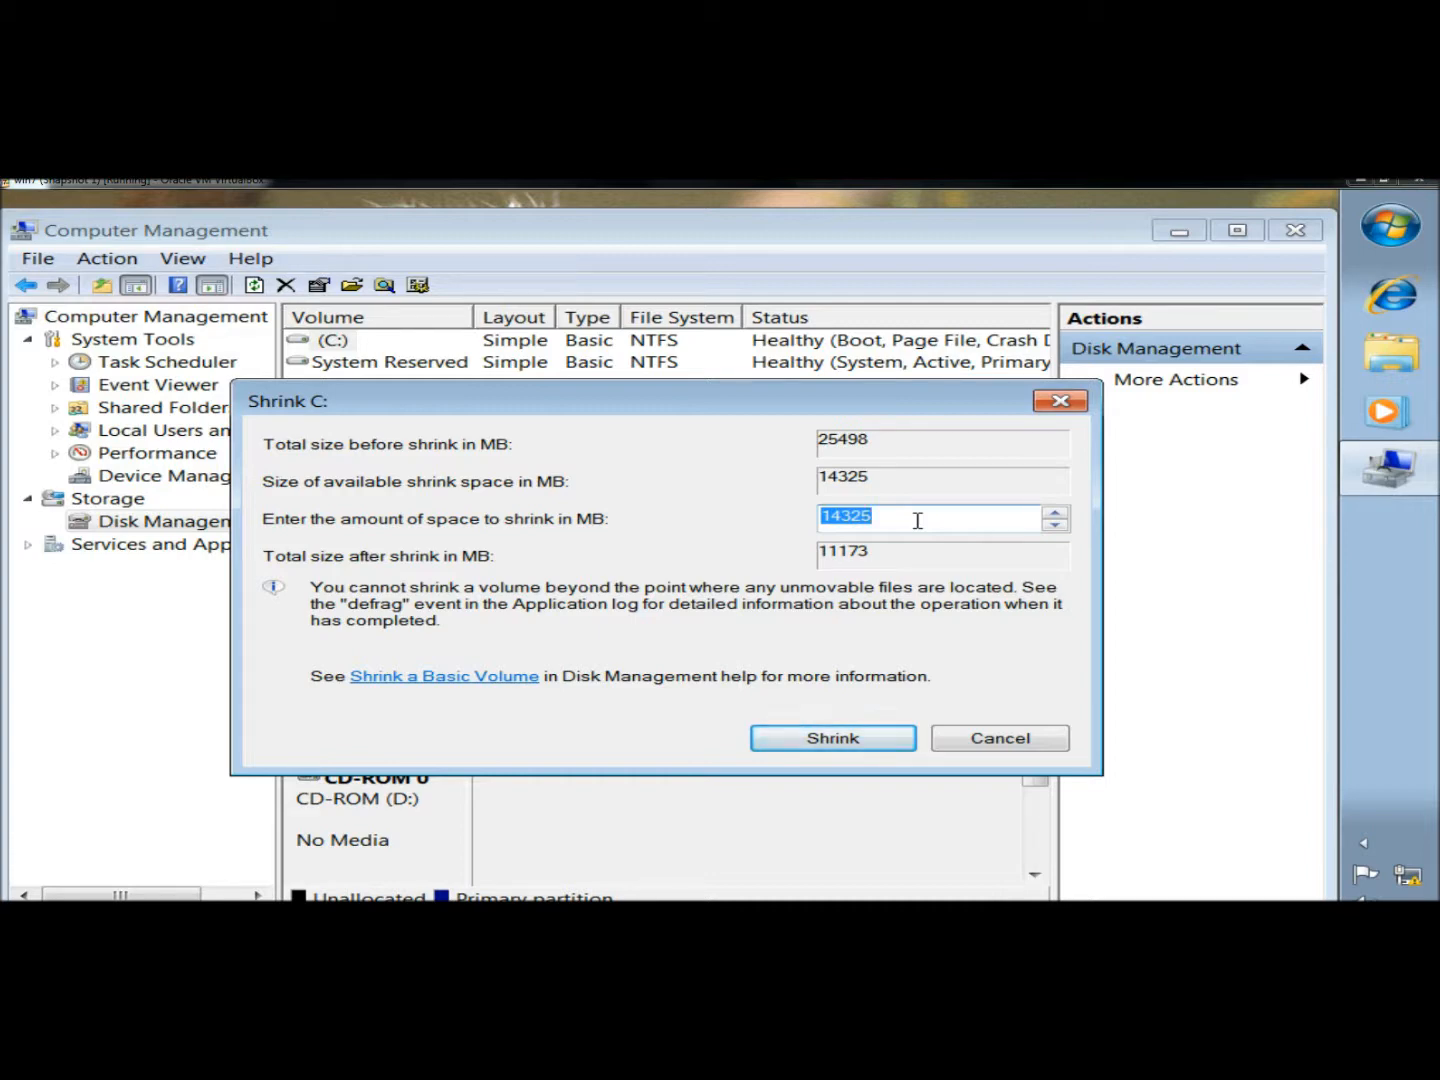
- Shrink the C: volume by 2048 MB
left_click(917, 526)
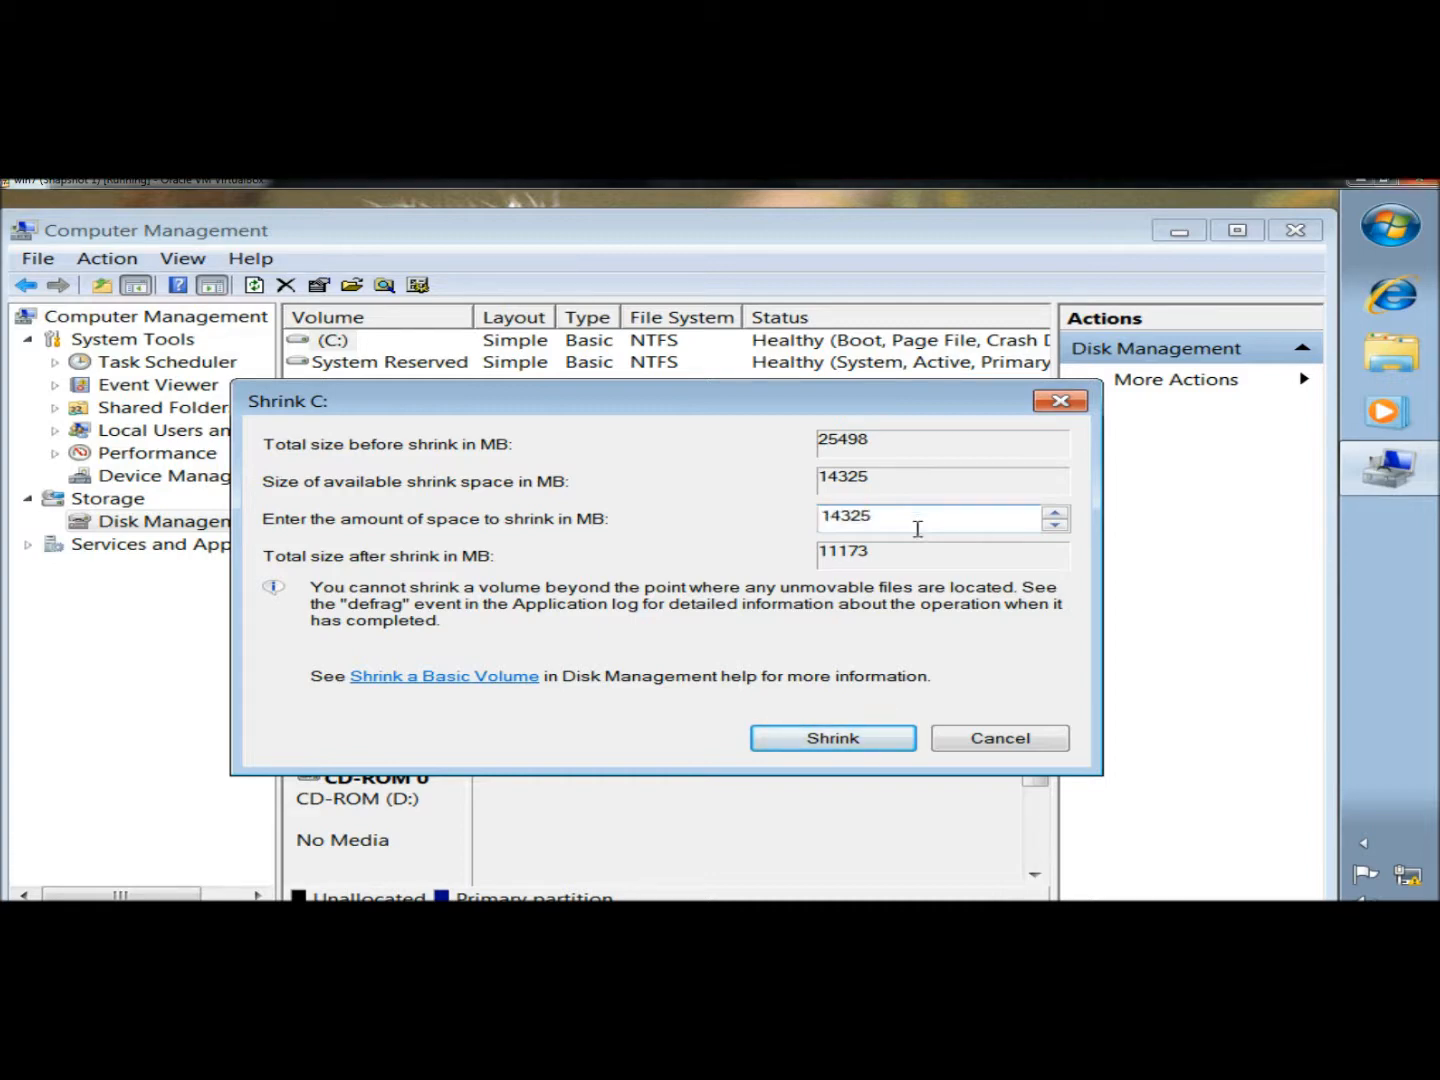
left_click_drag(885, 512, 818, 514)
type("2048")
left_click(857, 742)
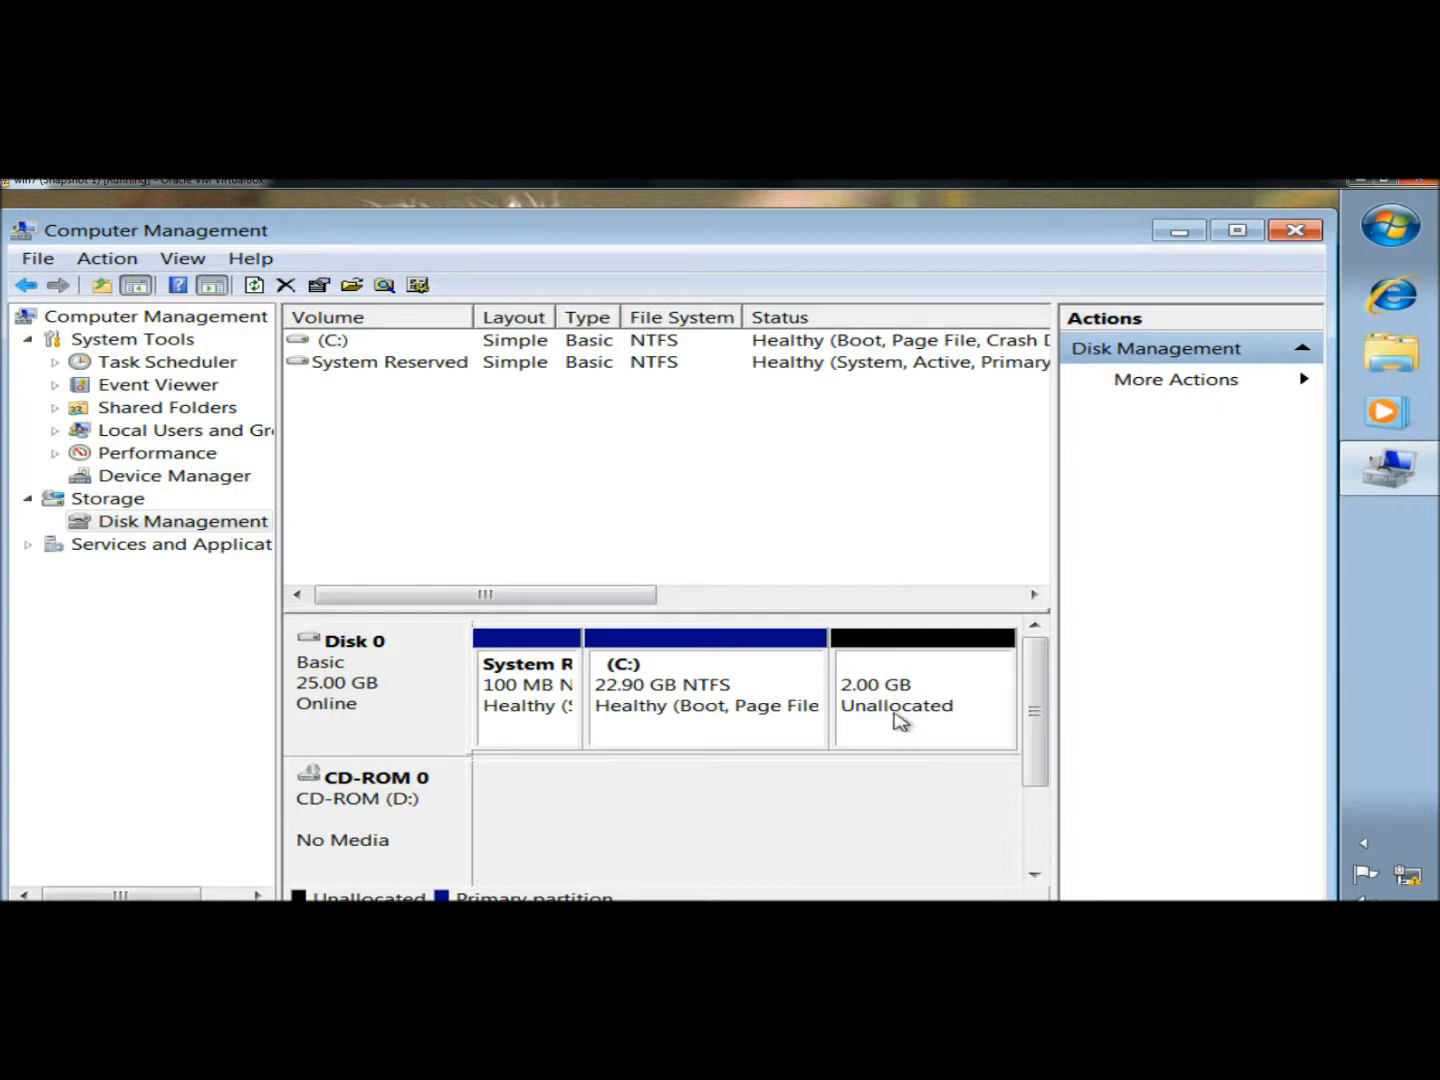
- Start a new simple volume in the unallocated space of Disk 0, accepting a size of 2047 MB
right_click(904, 684)
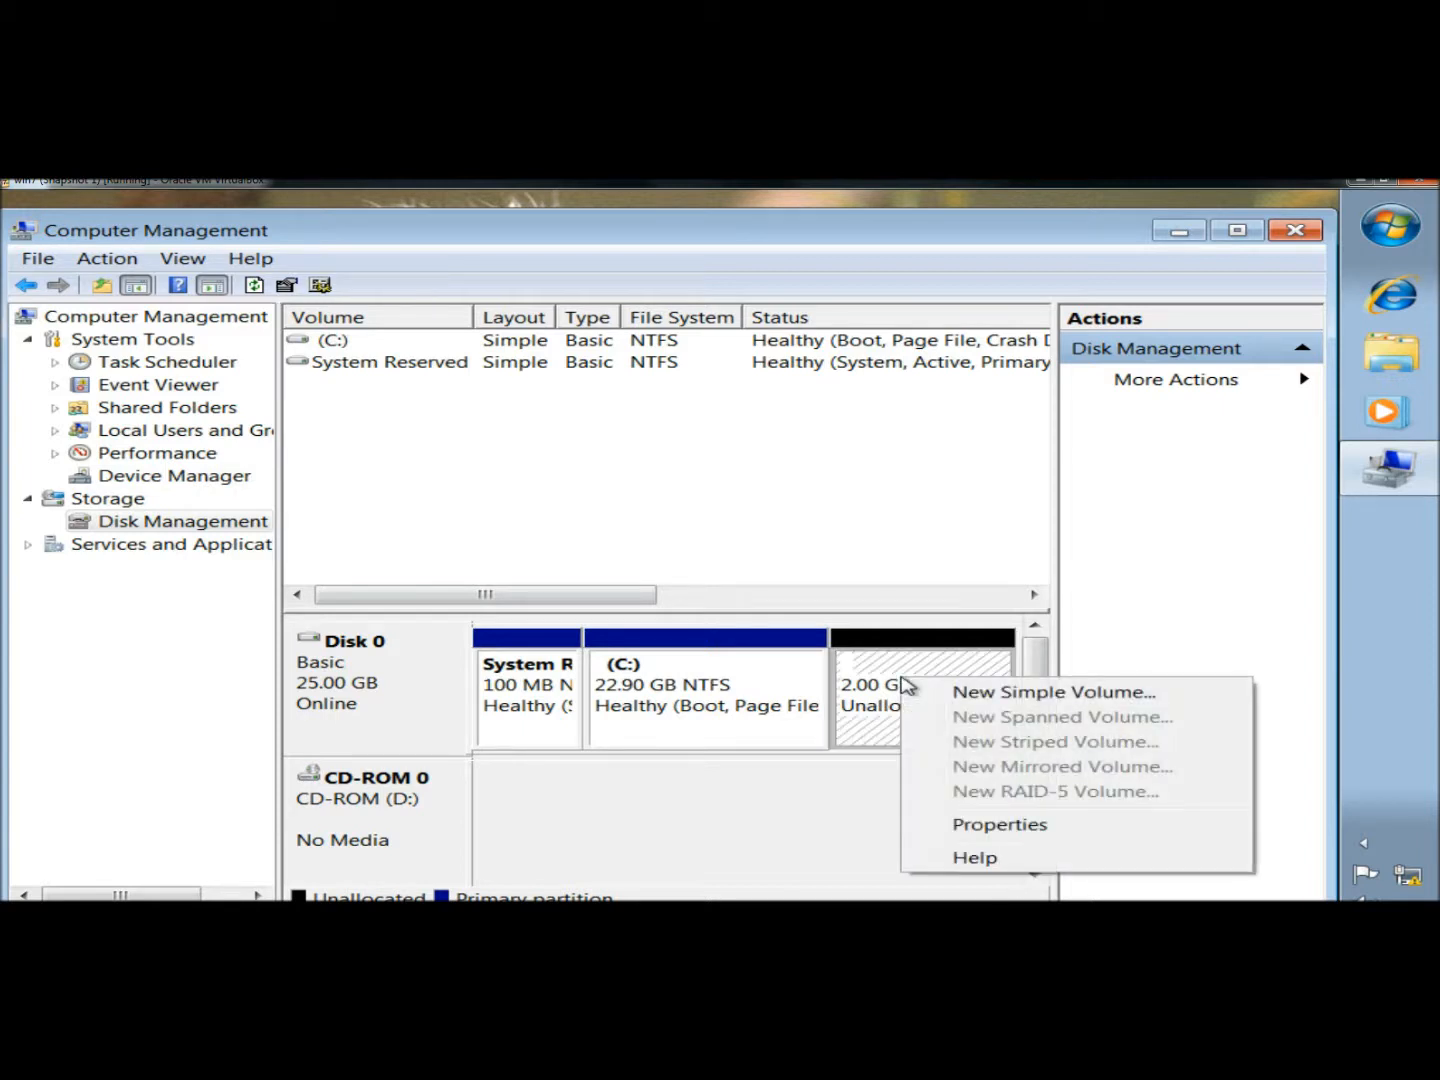
left_click(975, 691)
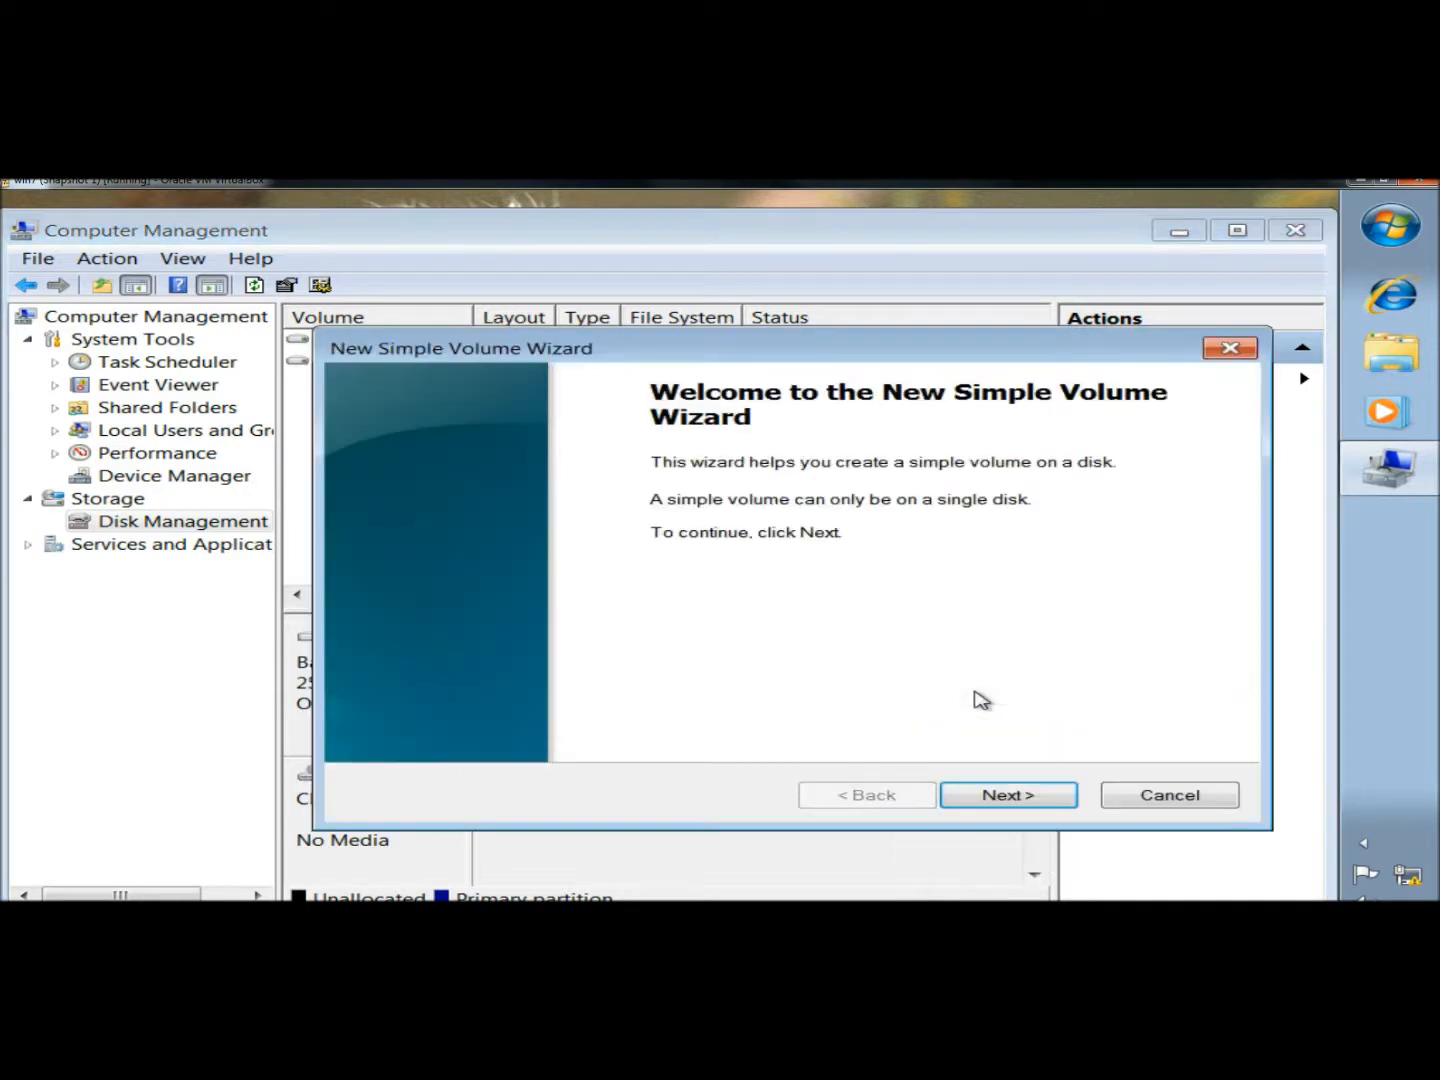
left_click(992, 803)
left_click(852, 602)
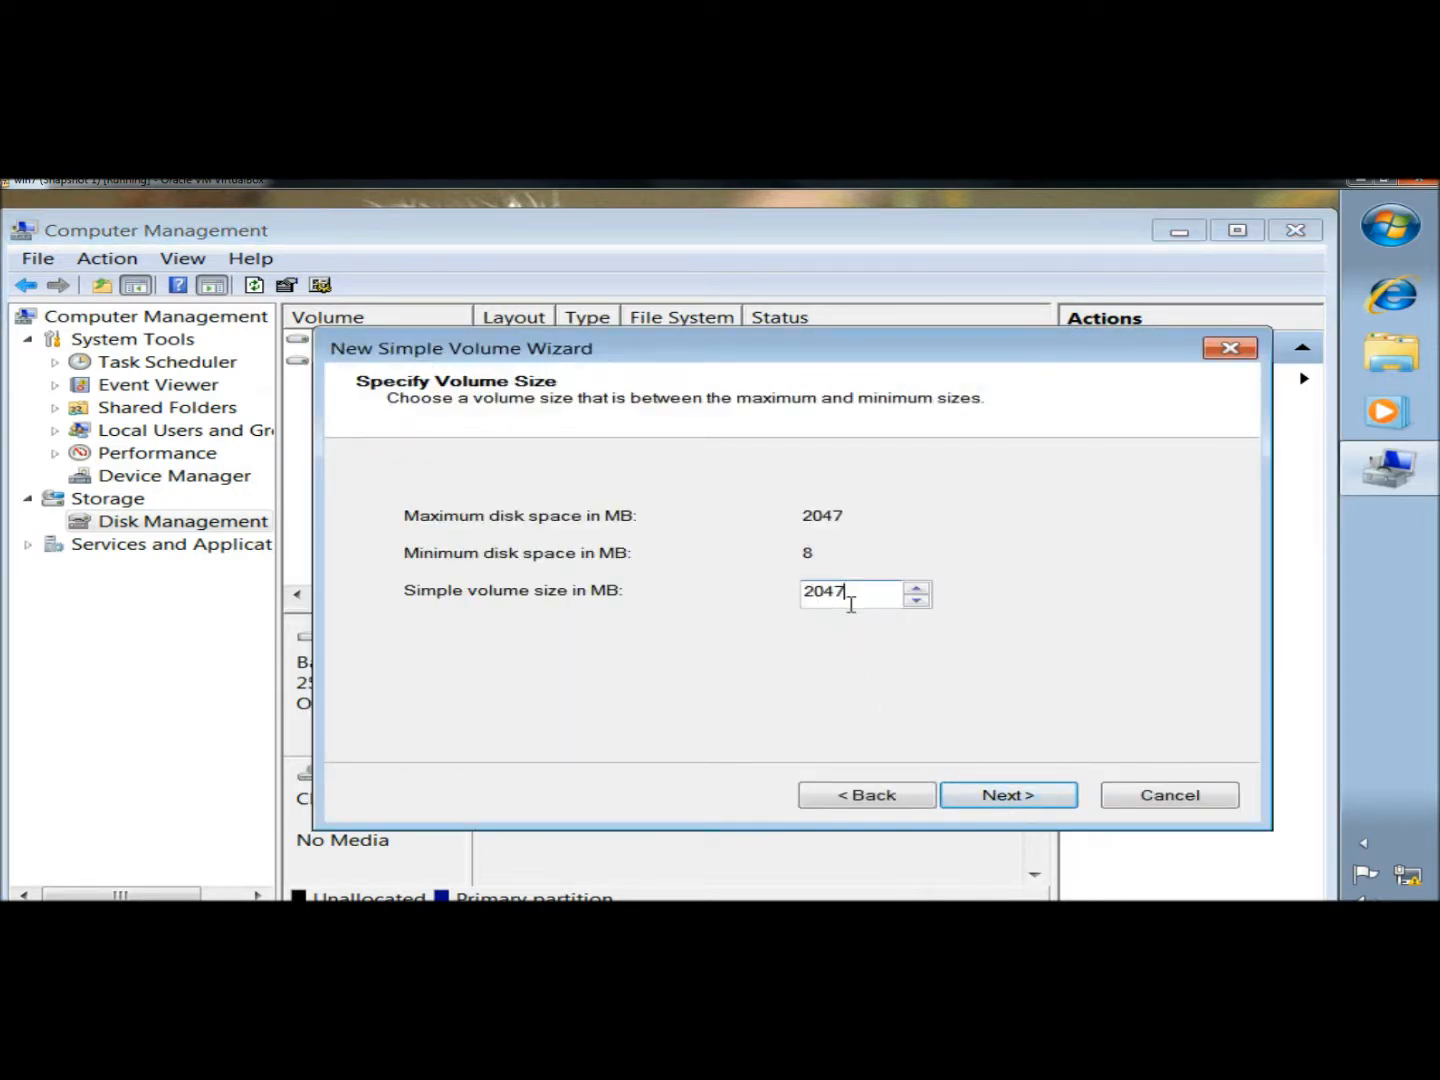
left_click(993, 796)
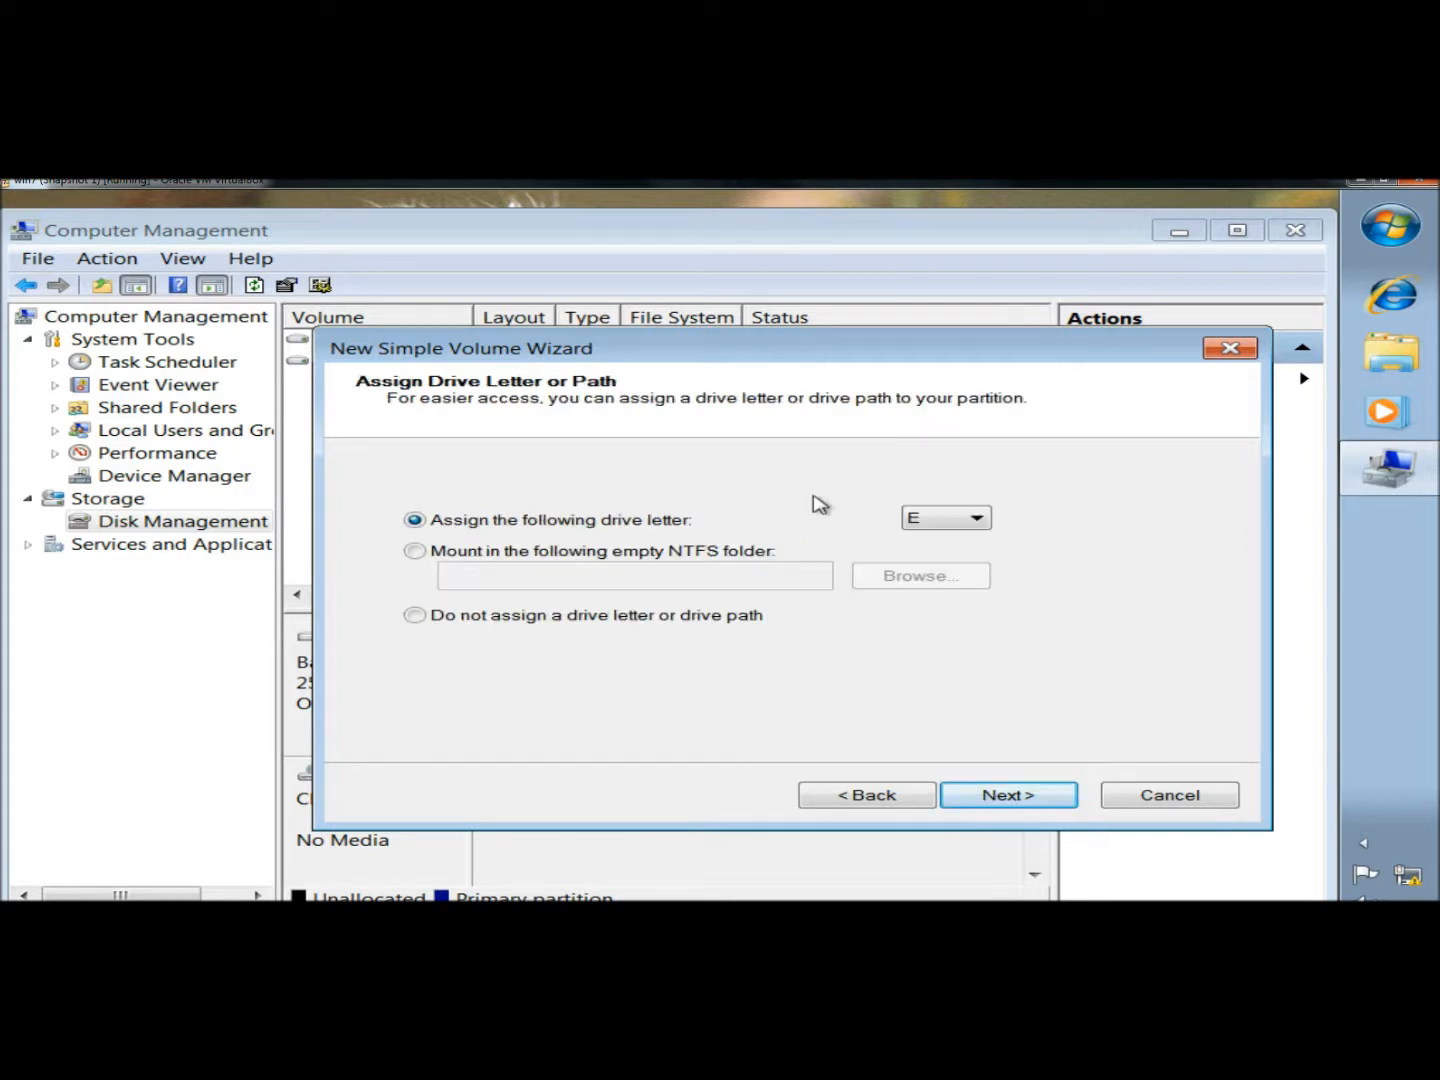
- Assign drive letter X to the new volume
left_click(945, 520)
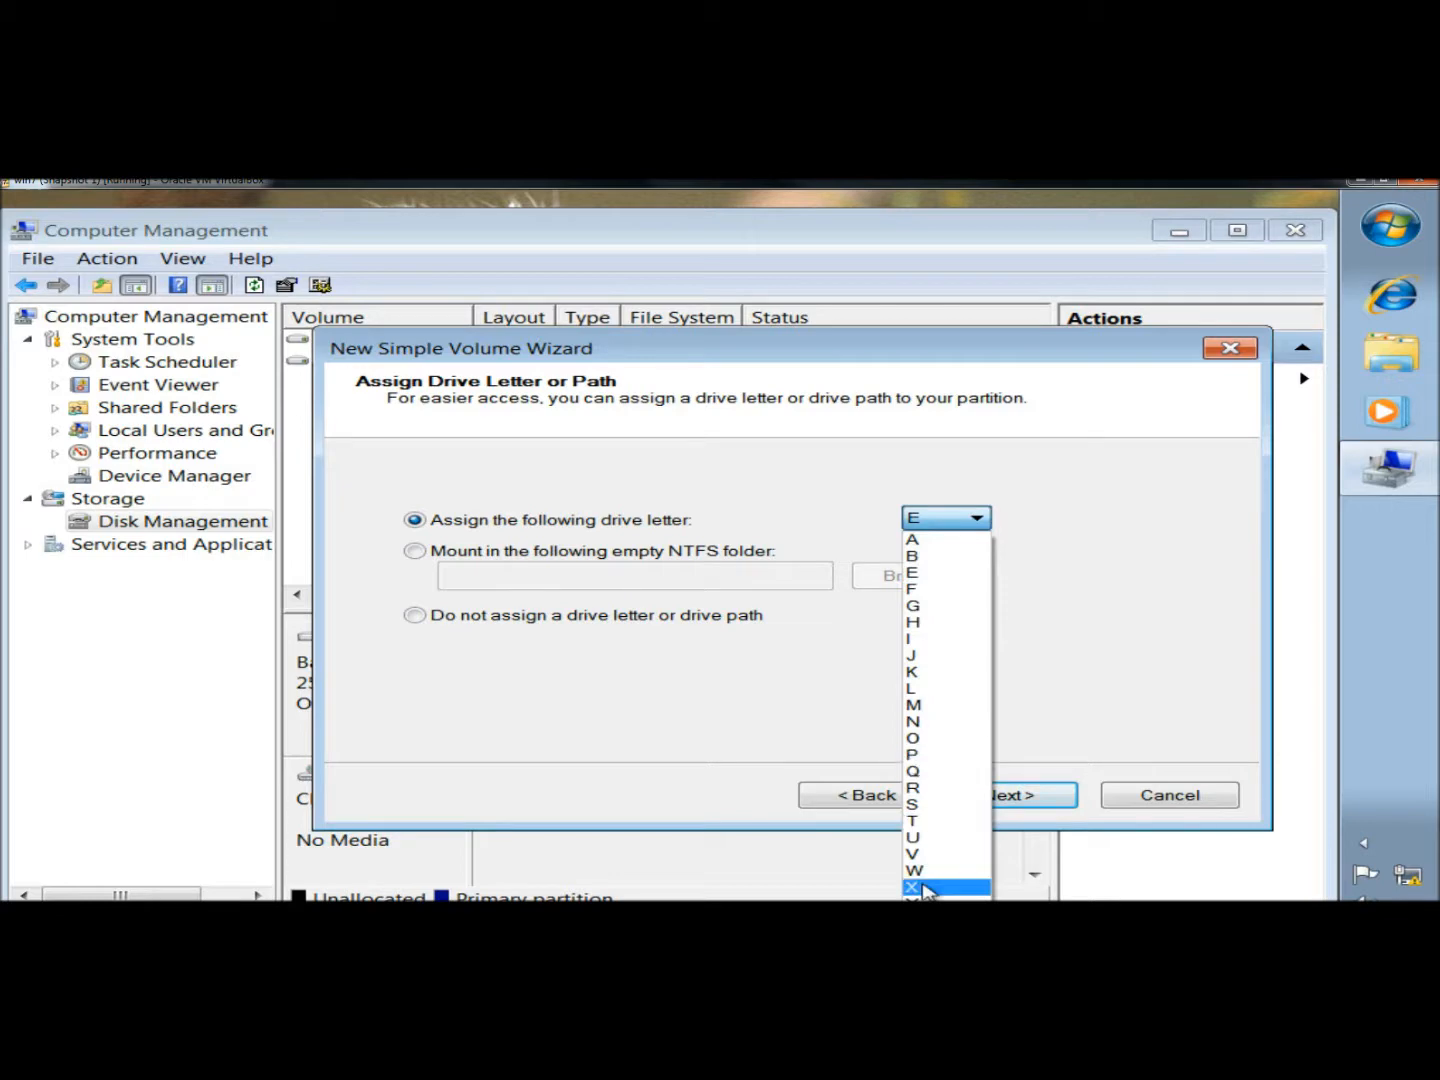
left_click(918, 888)
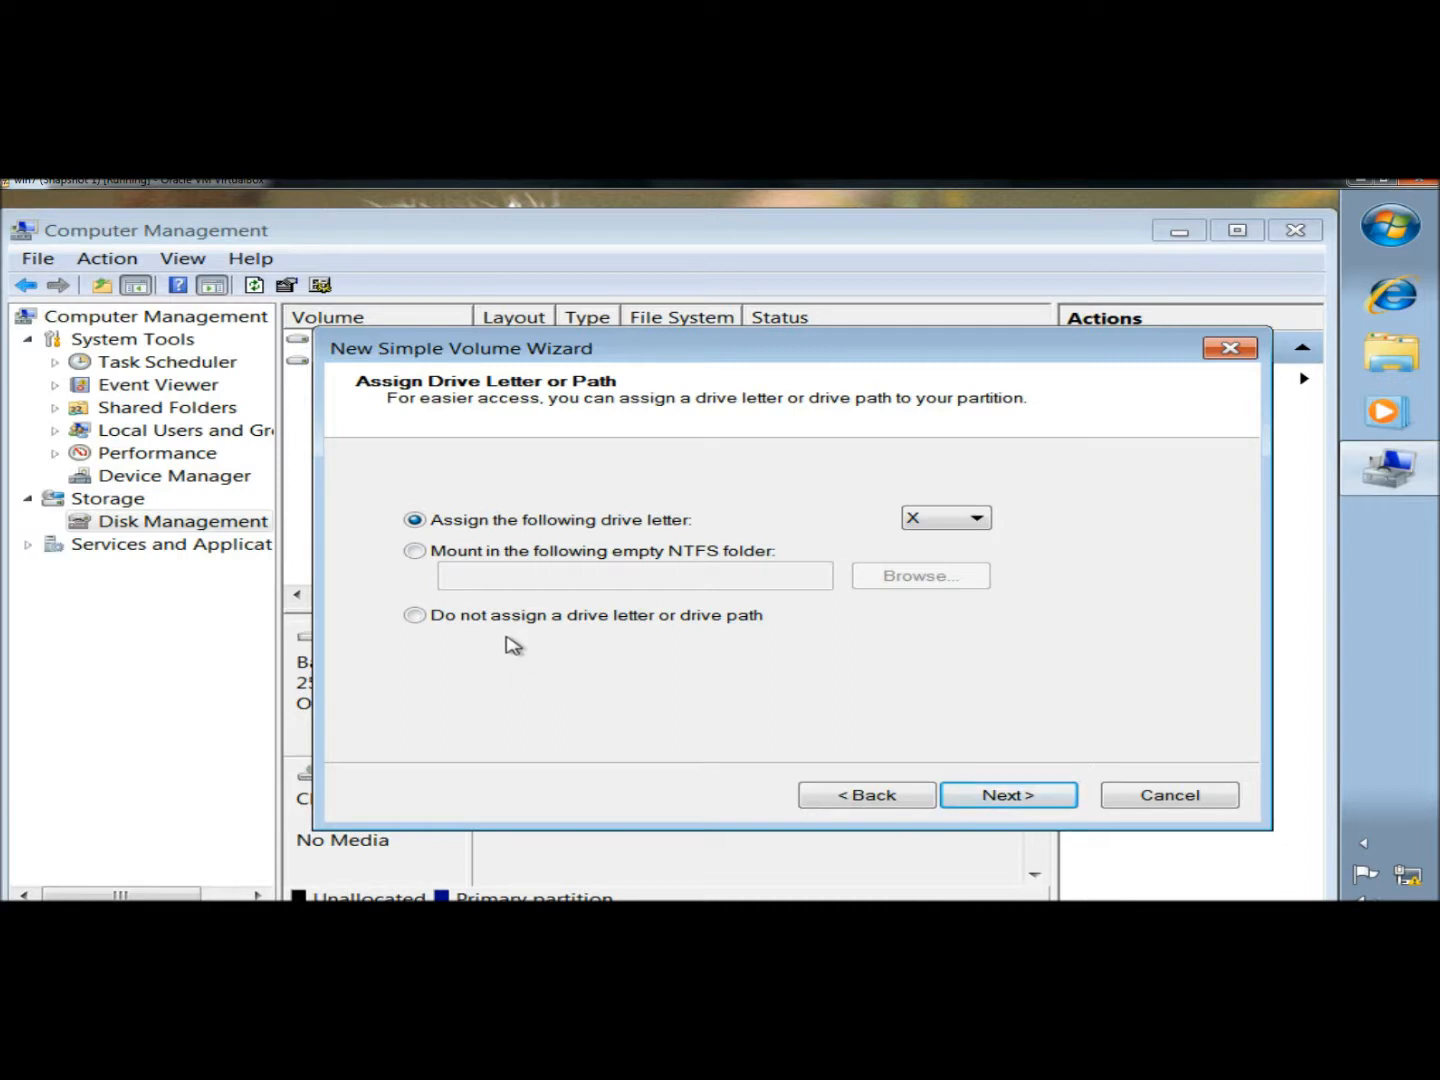
left_click(970, 799)
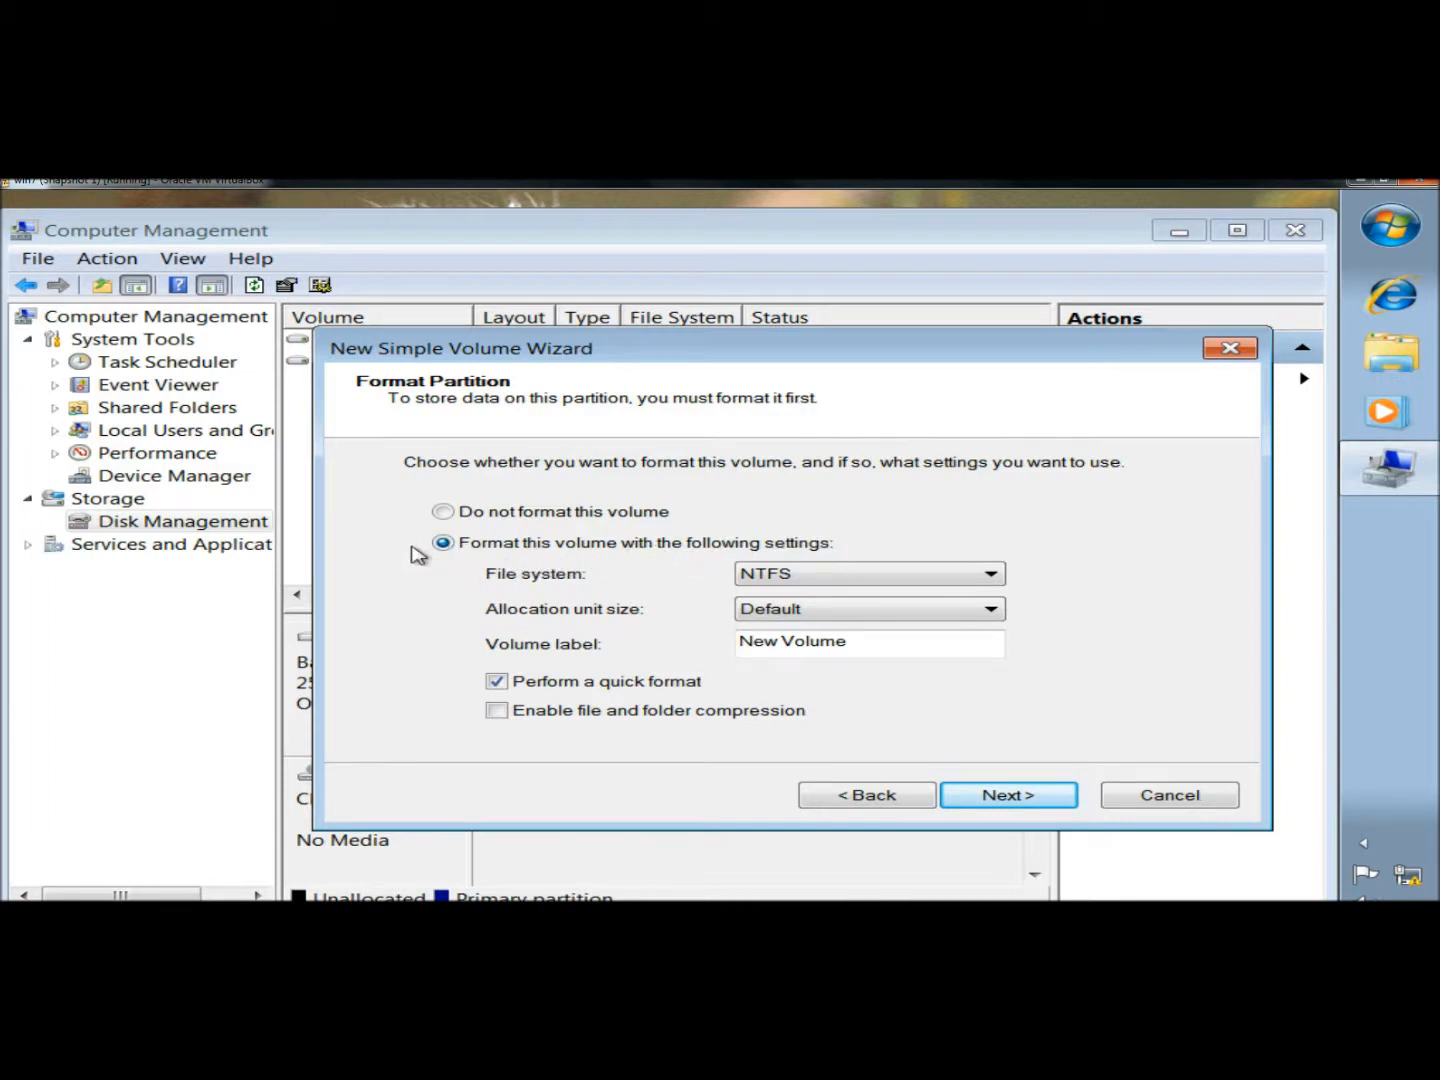
- Create the volume with an NTFS quick format, the label UserShare, and file and folder compression enabled
left_click(856, 584)
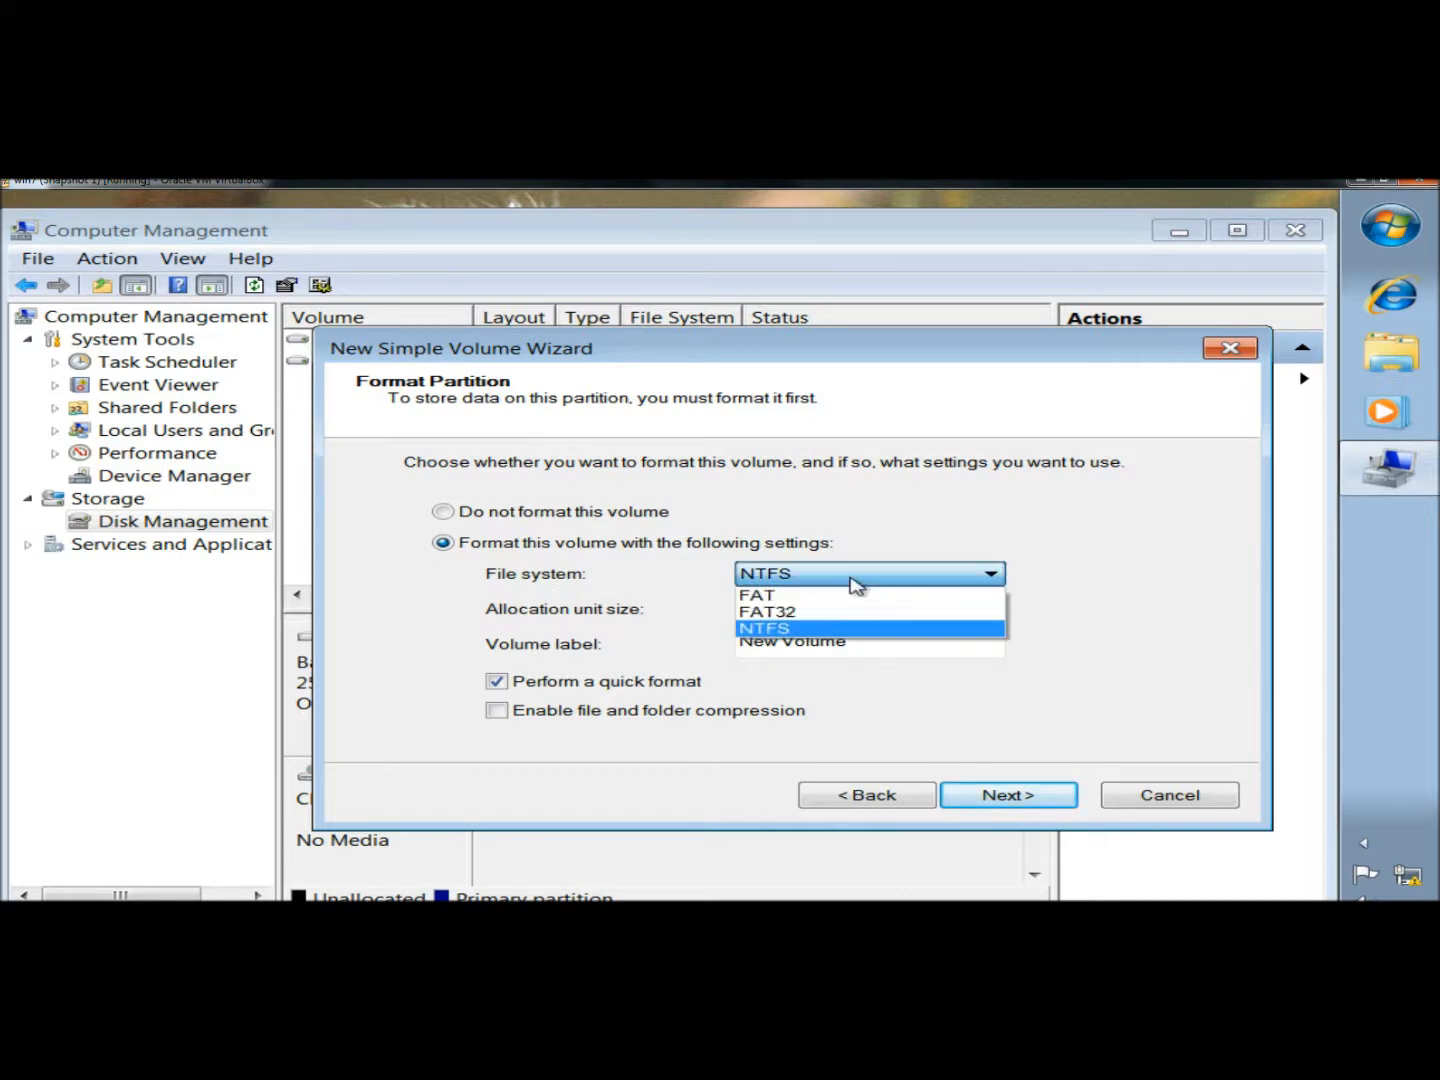
left_click(832, 576)
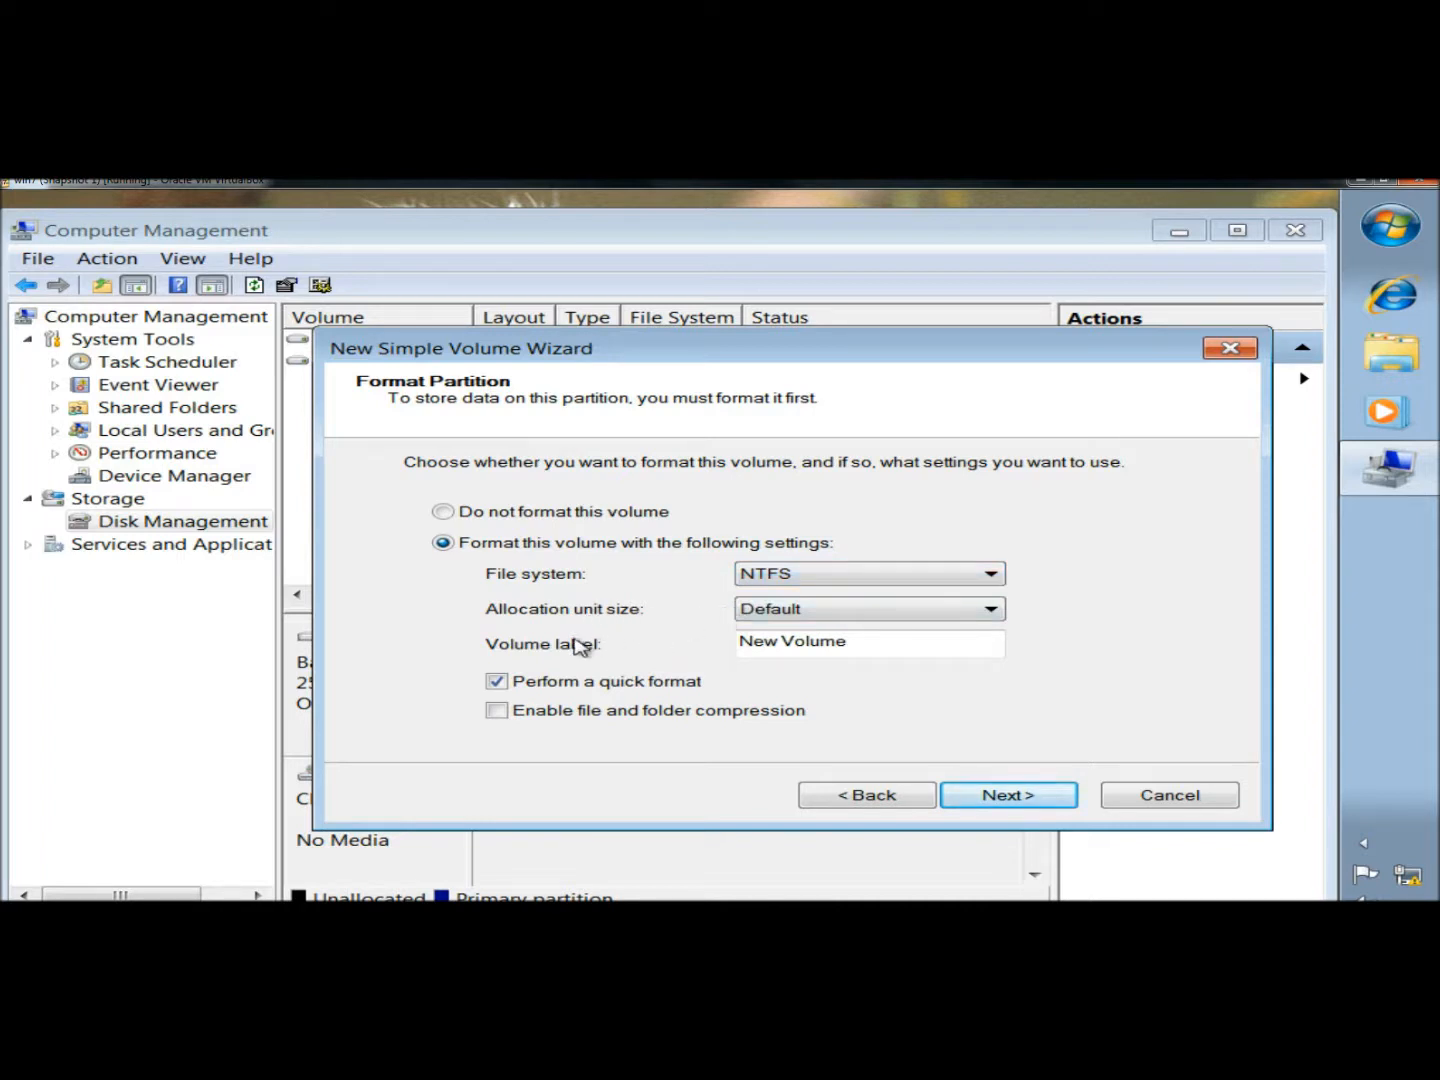
left_click_drag(853, 644, 698, 631)
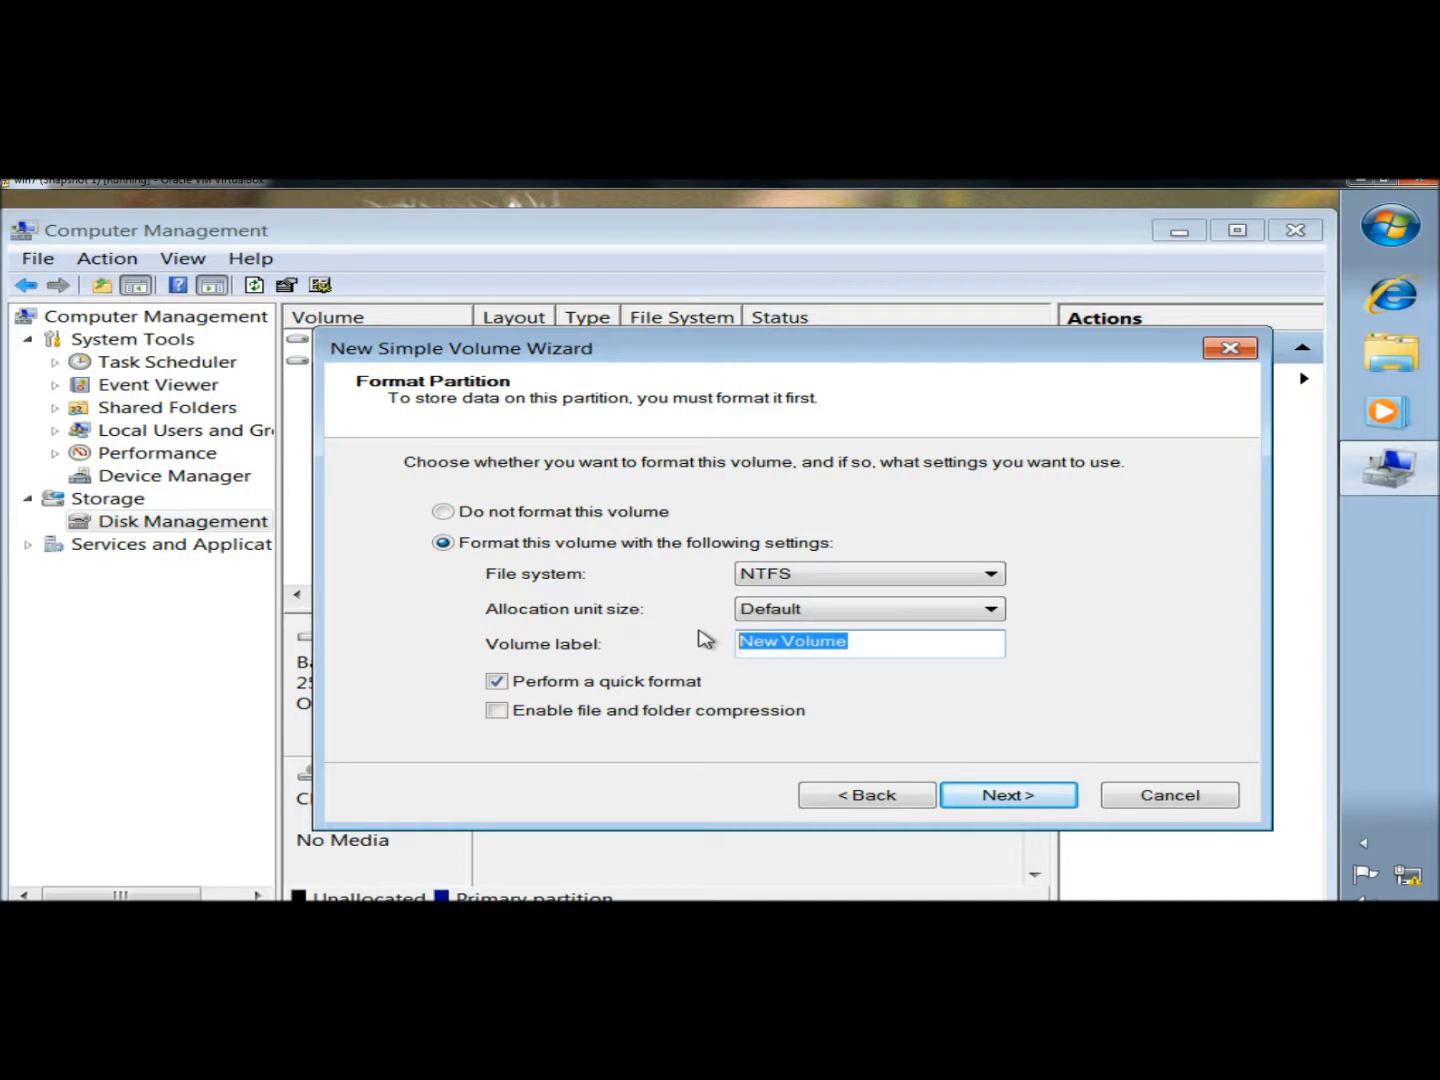
type("UserShare")
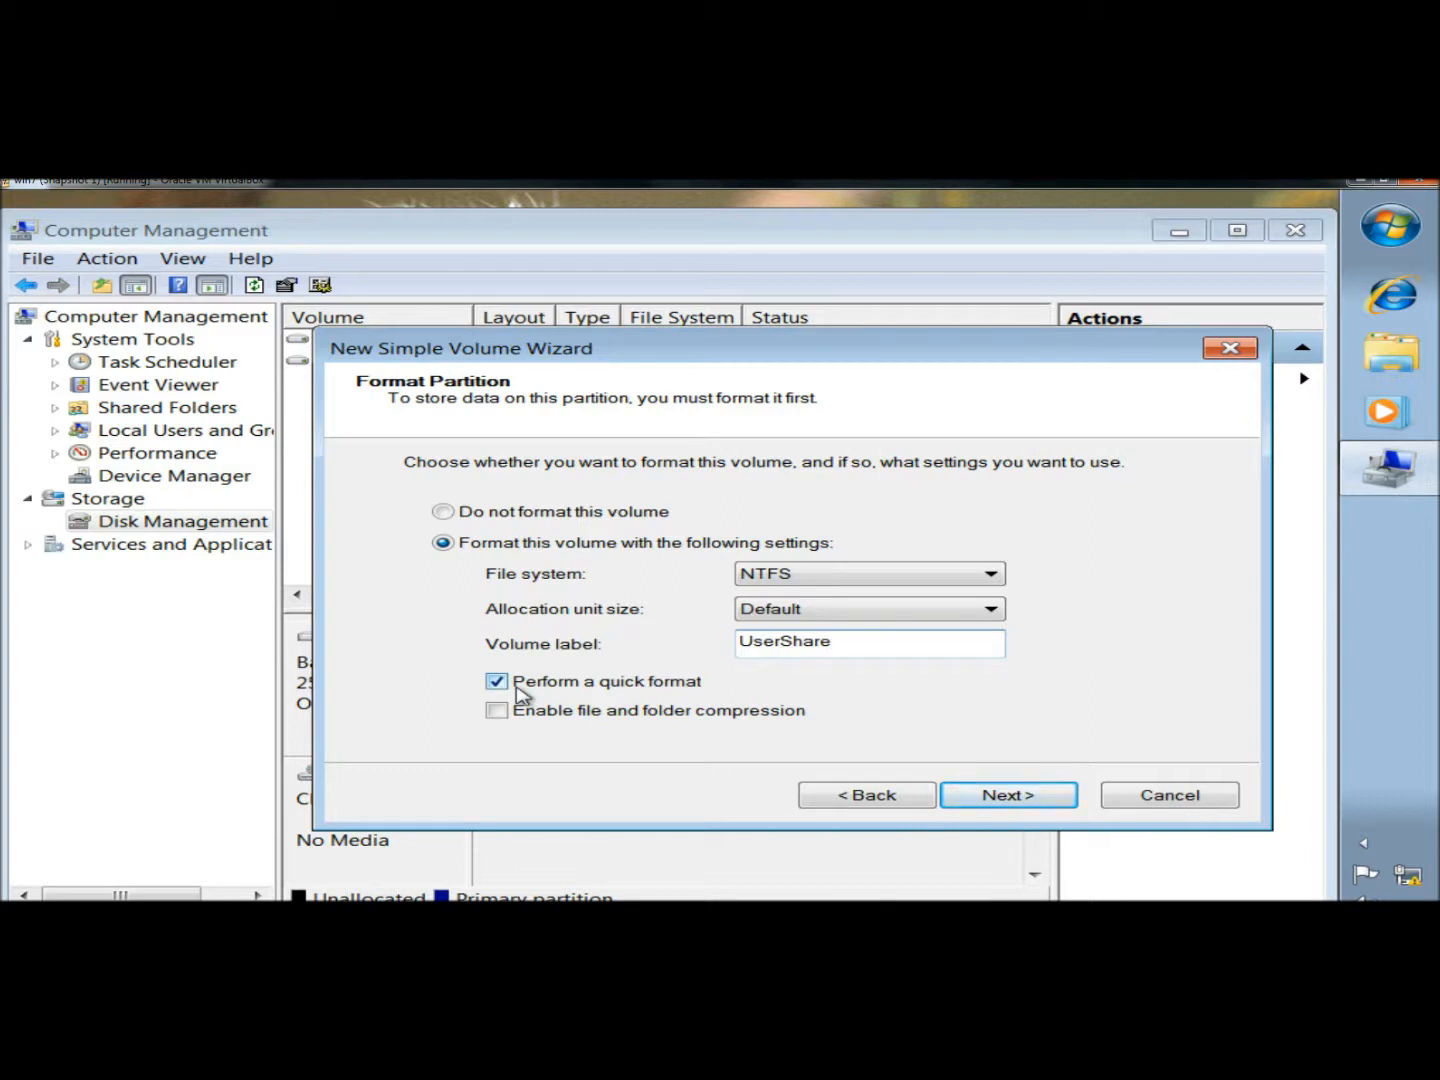
left_click(497, 712)
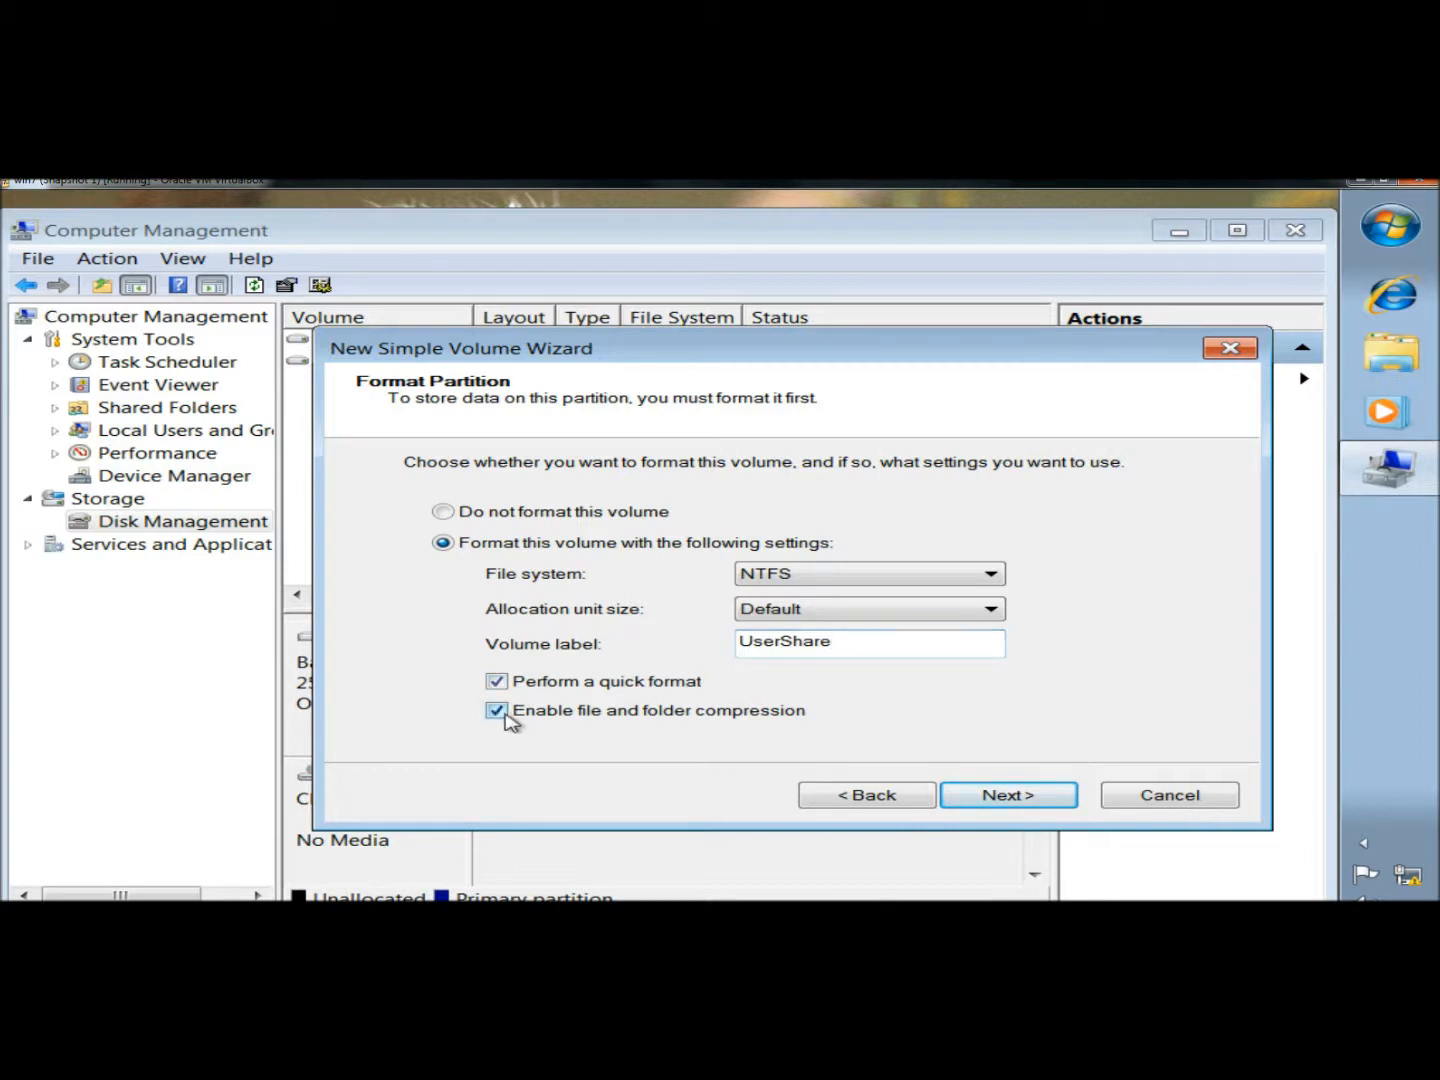
left_click(1004, 803)
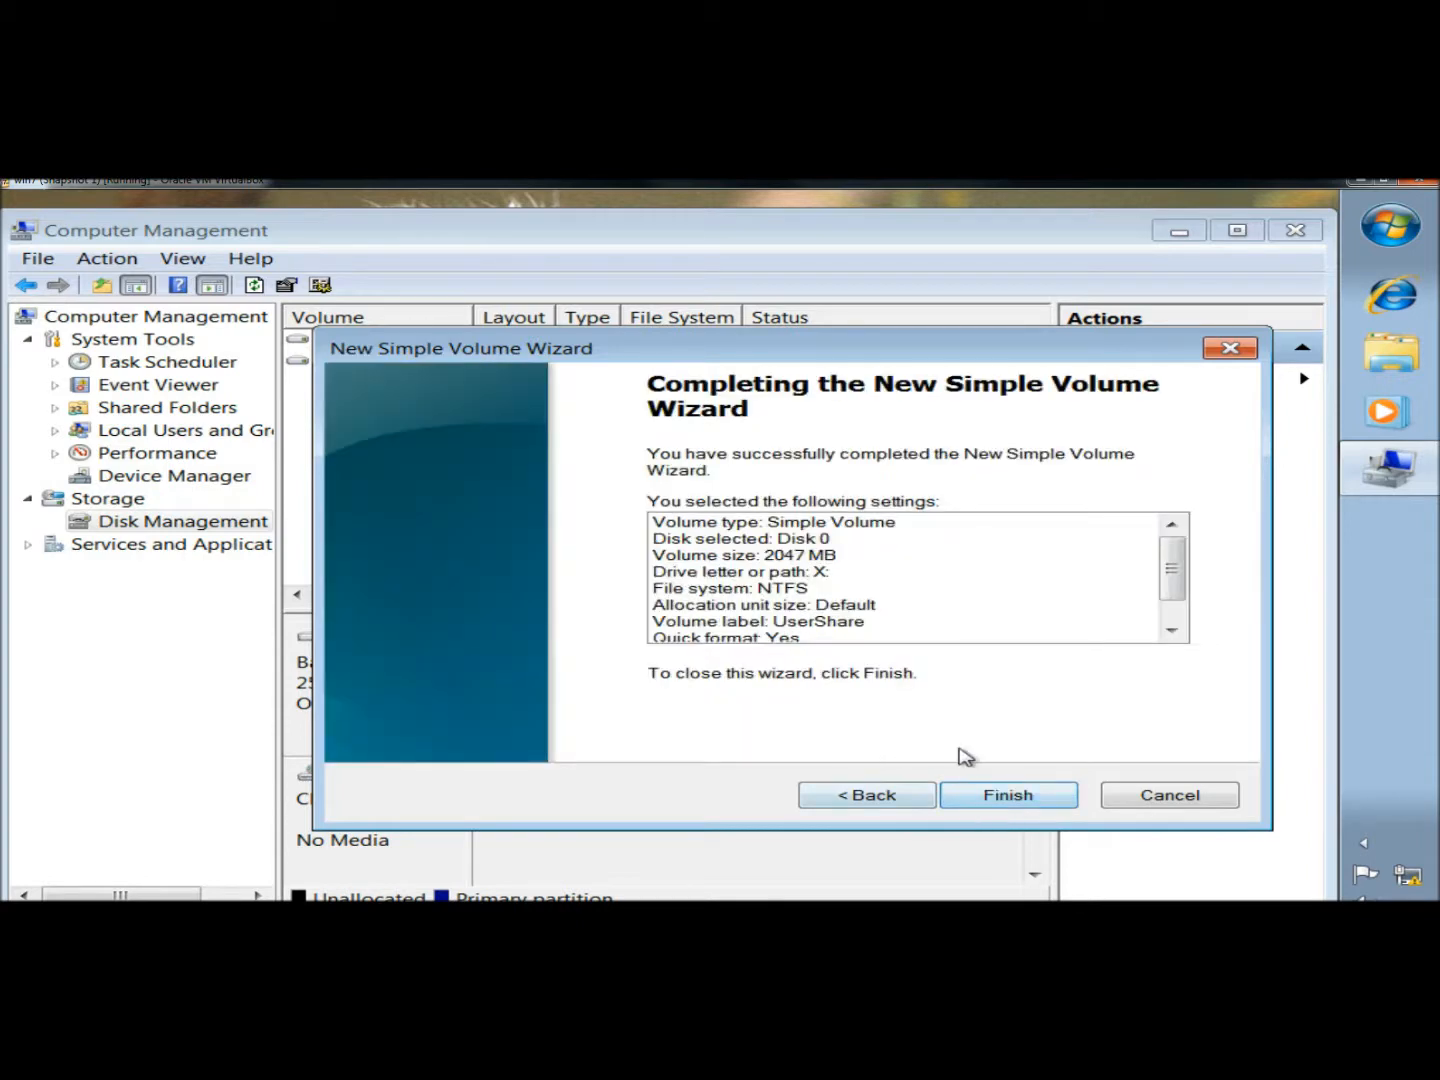
left_click(1013, 796)
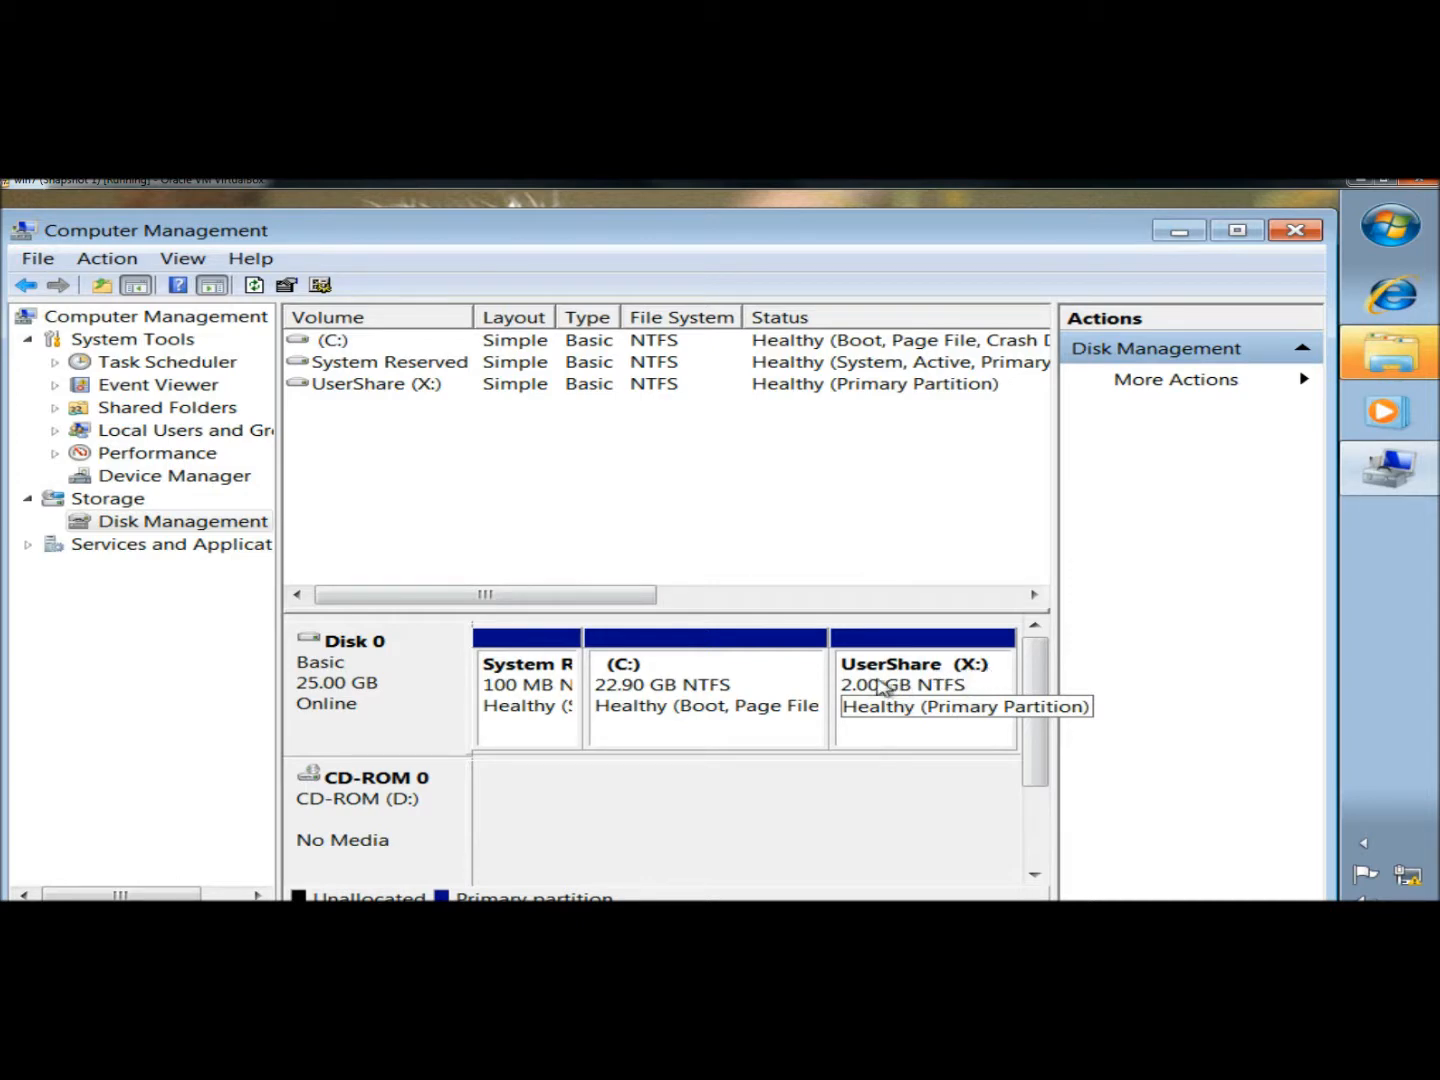
- Close Computer Management and open the UserShare (X:) drive in Windows Explorer
left_click(913, 696)
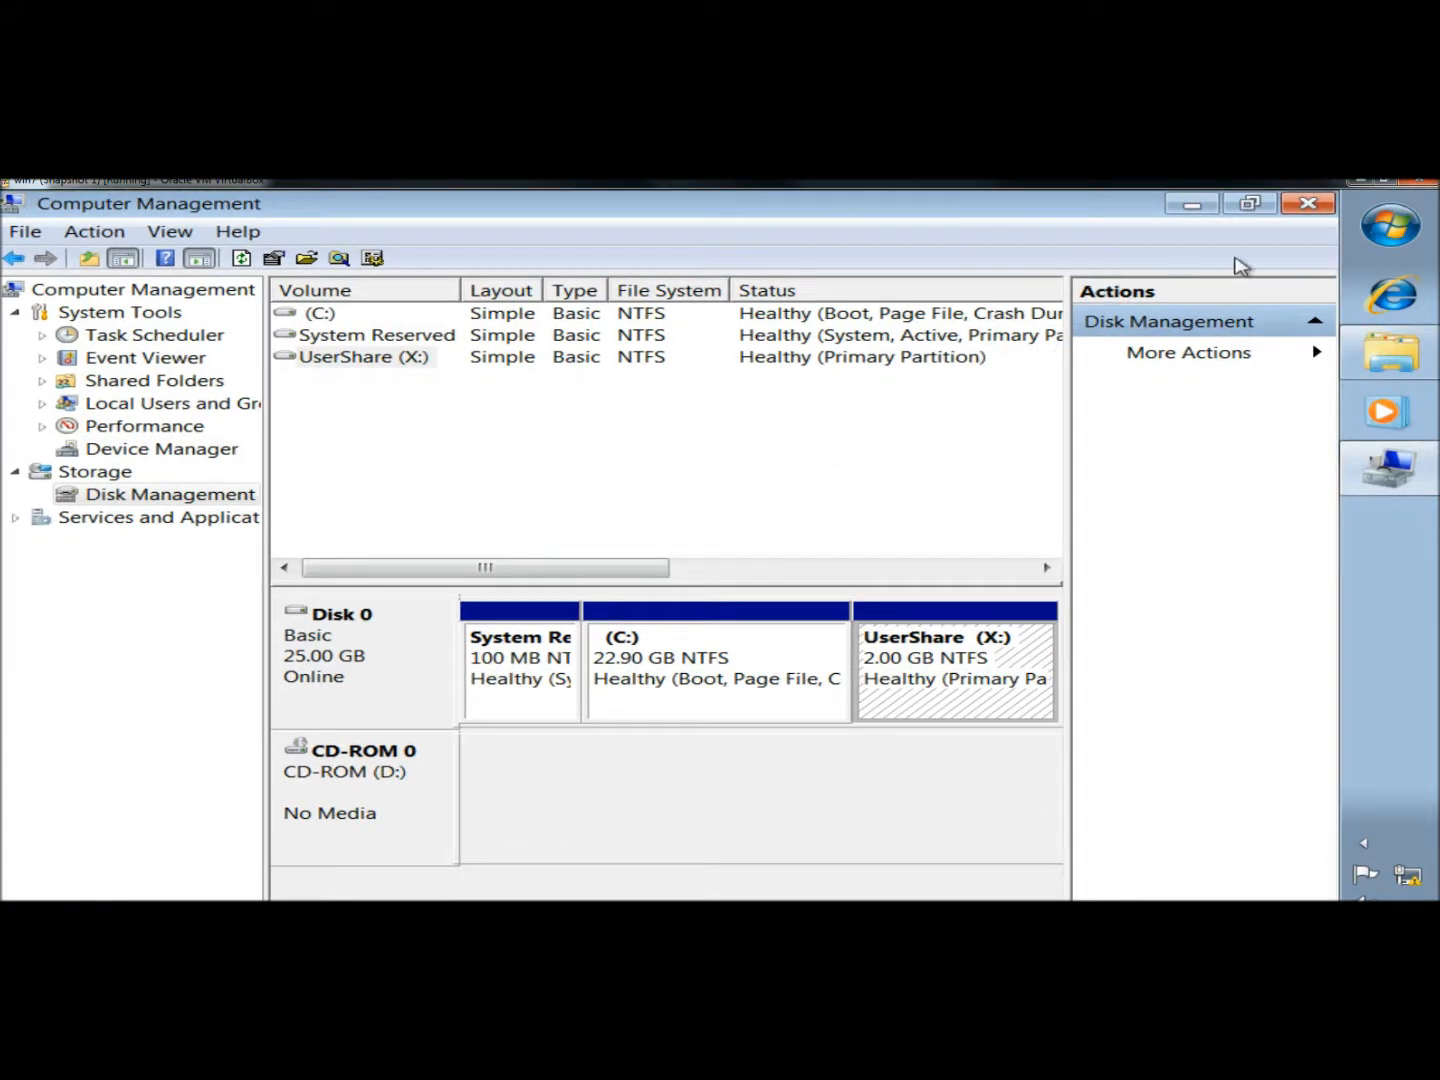
left_click(1306, 205)
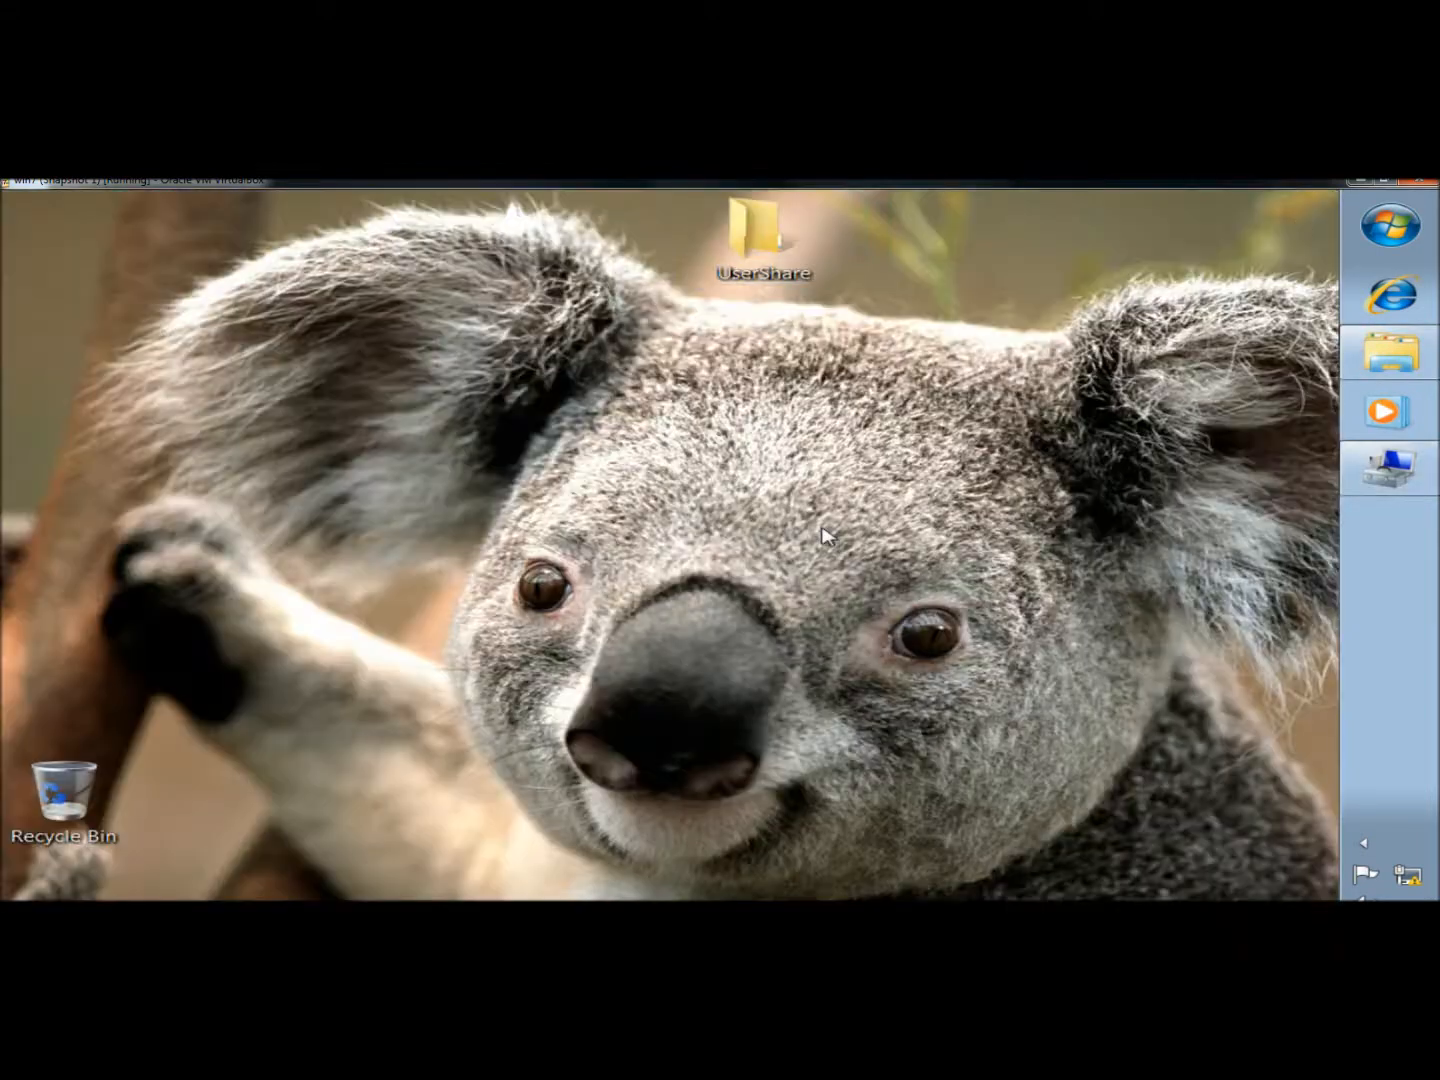
left_click(1385, 368)
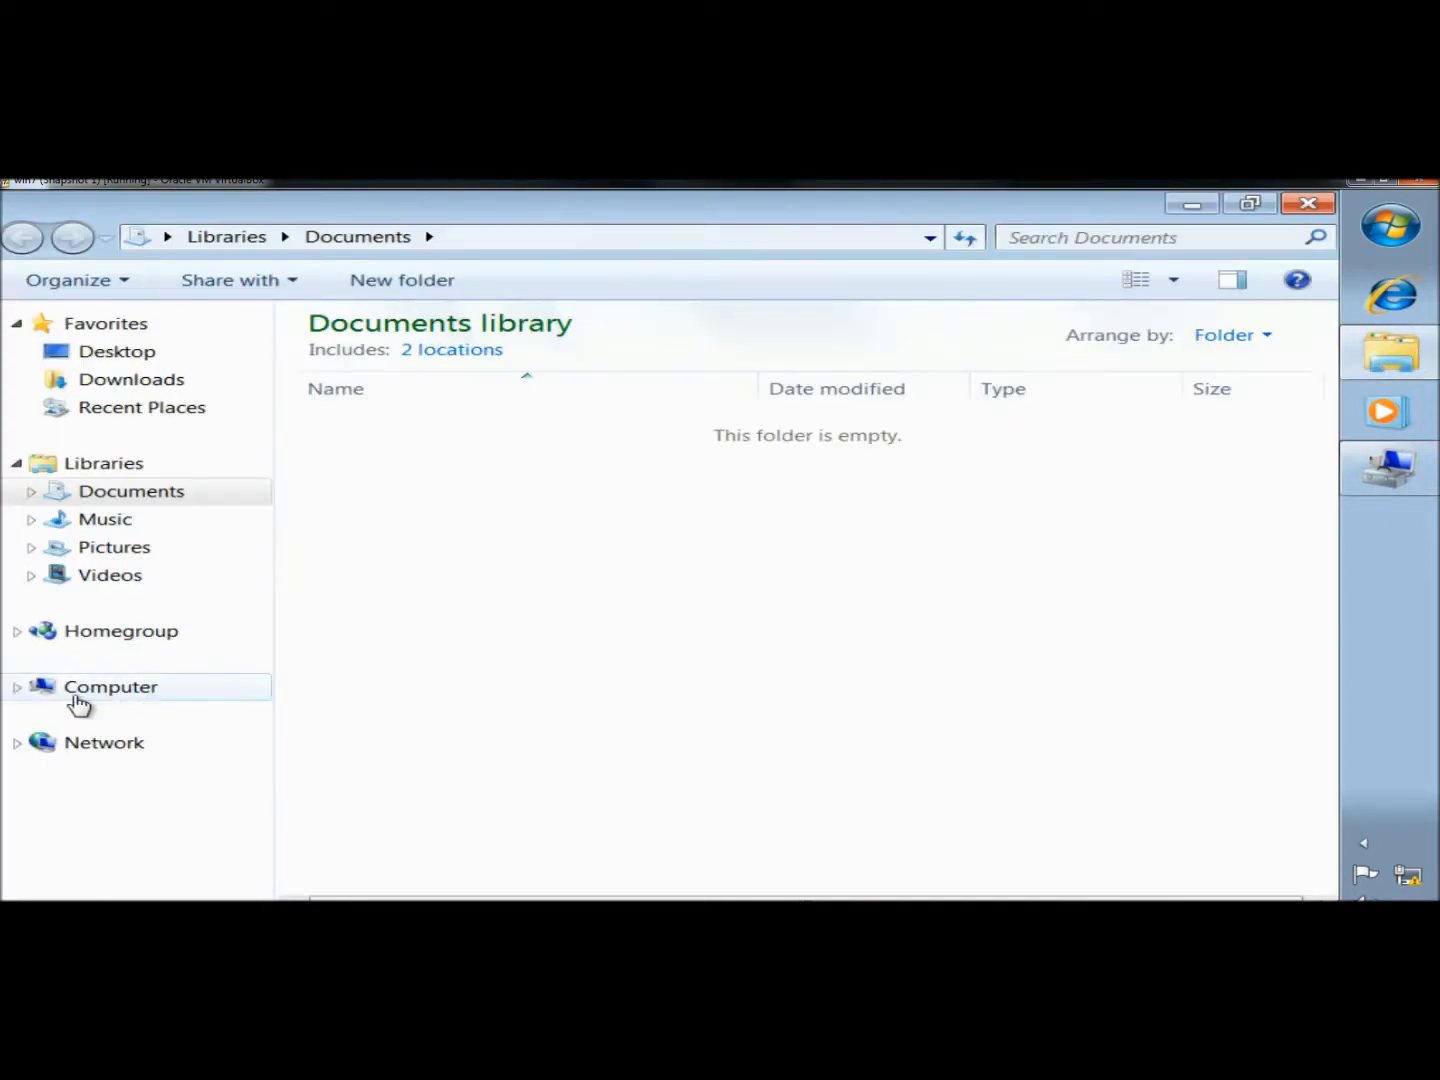
left_click(17, 688)
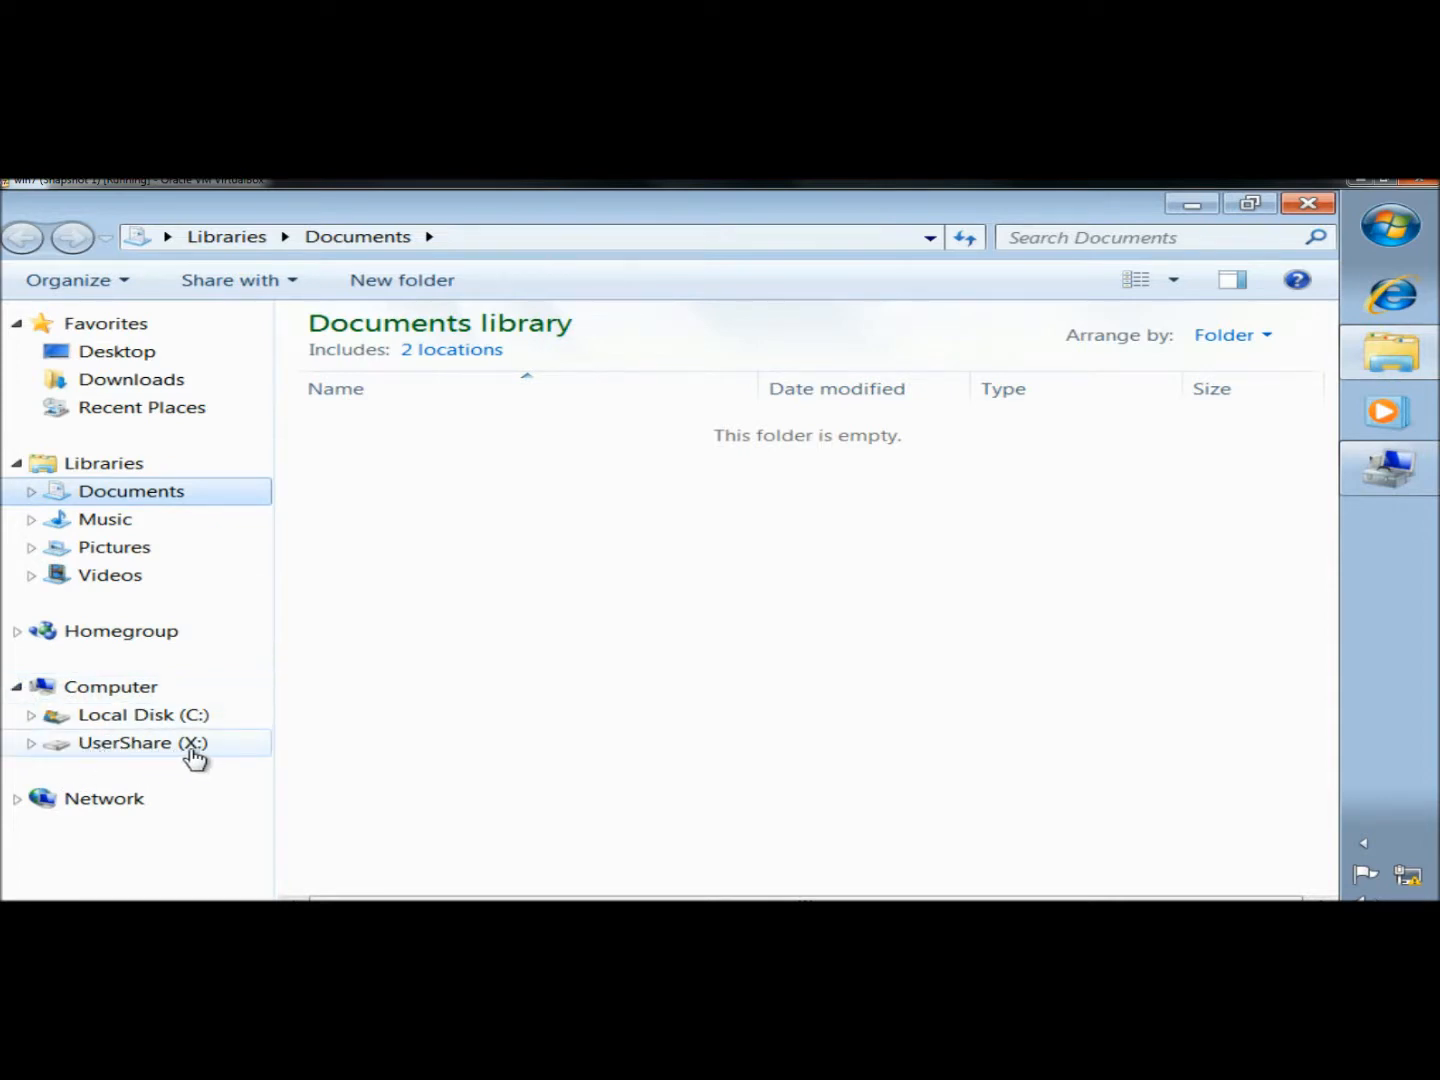
left_click(126, 746)
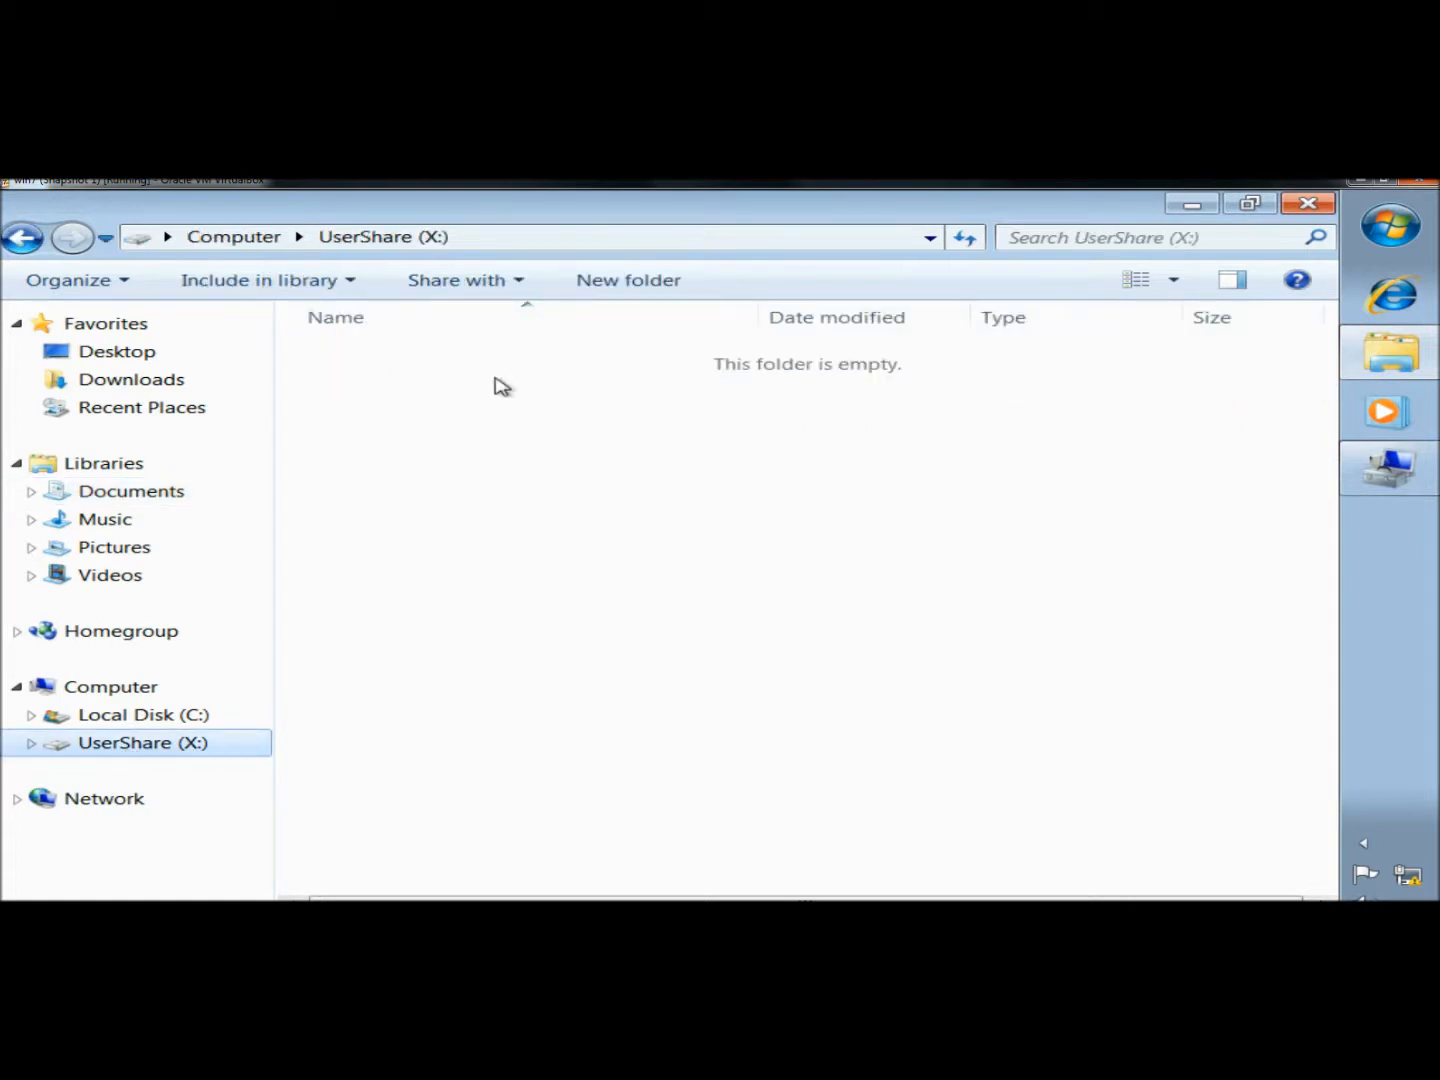
- Enable advanced sharing for the UserShare (X:) drive under the share name X, limited to 2 simultaneous users
left_click(140, 689)
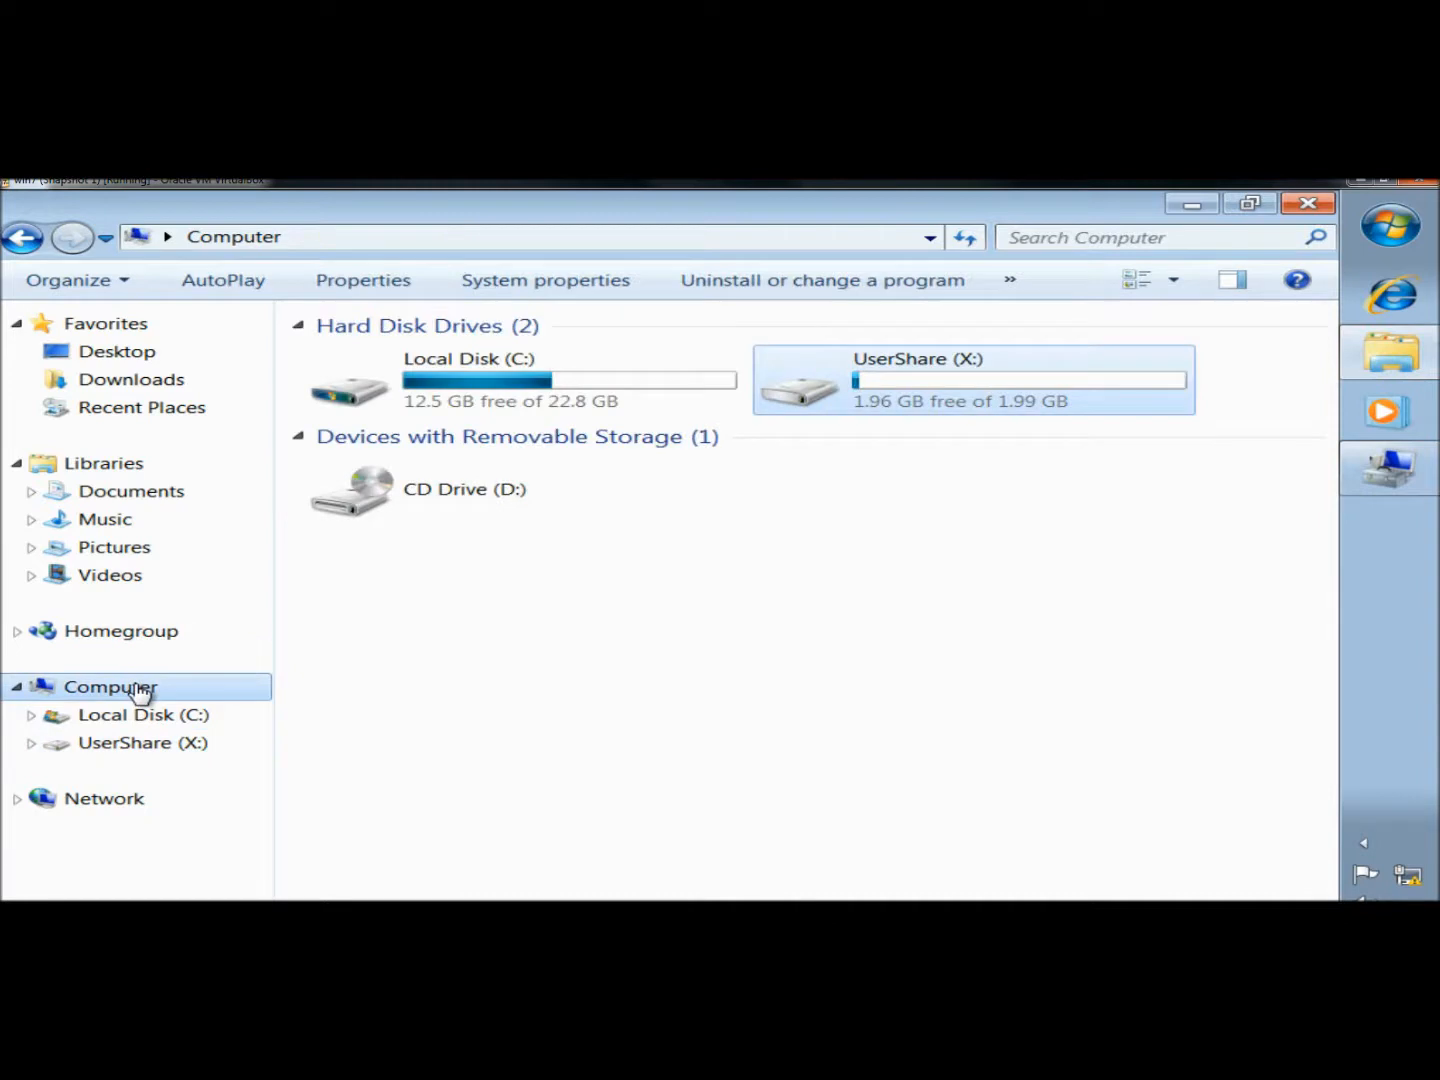
right_click(898, 365)
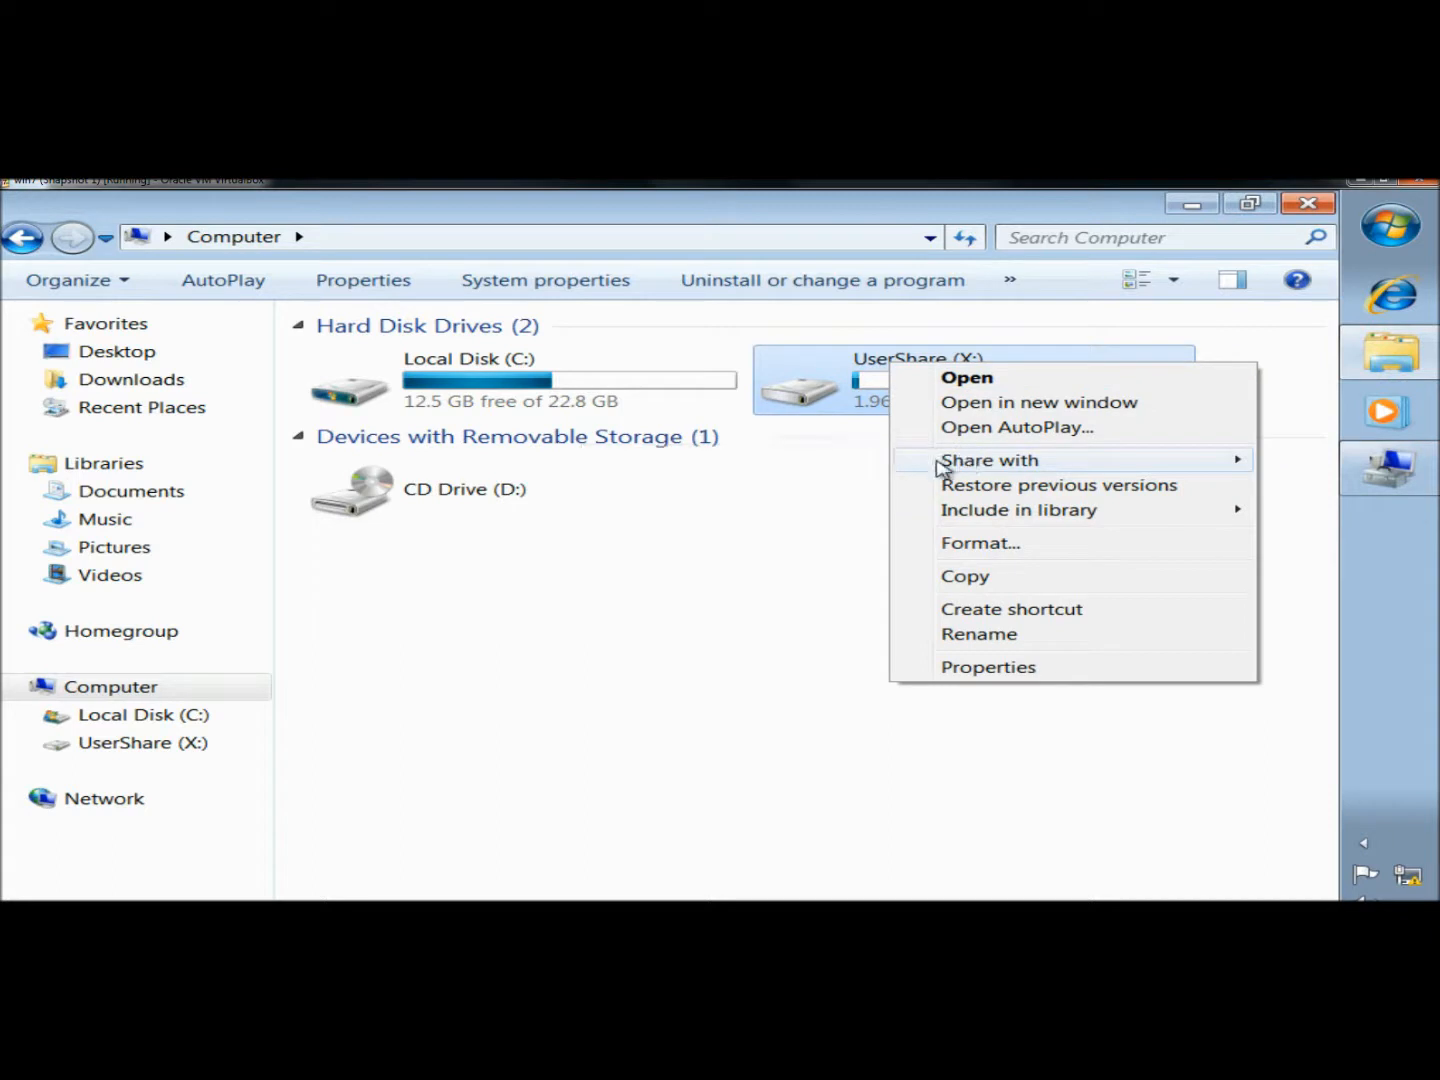
mouse_move(941, 465)
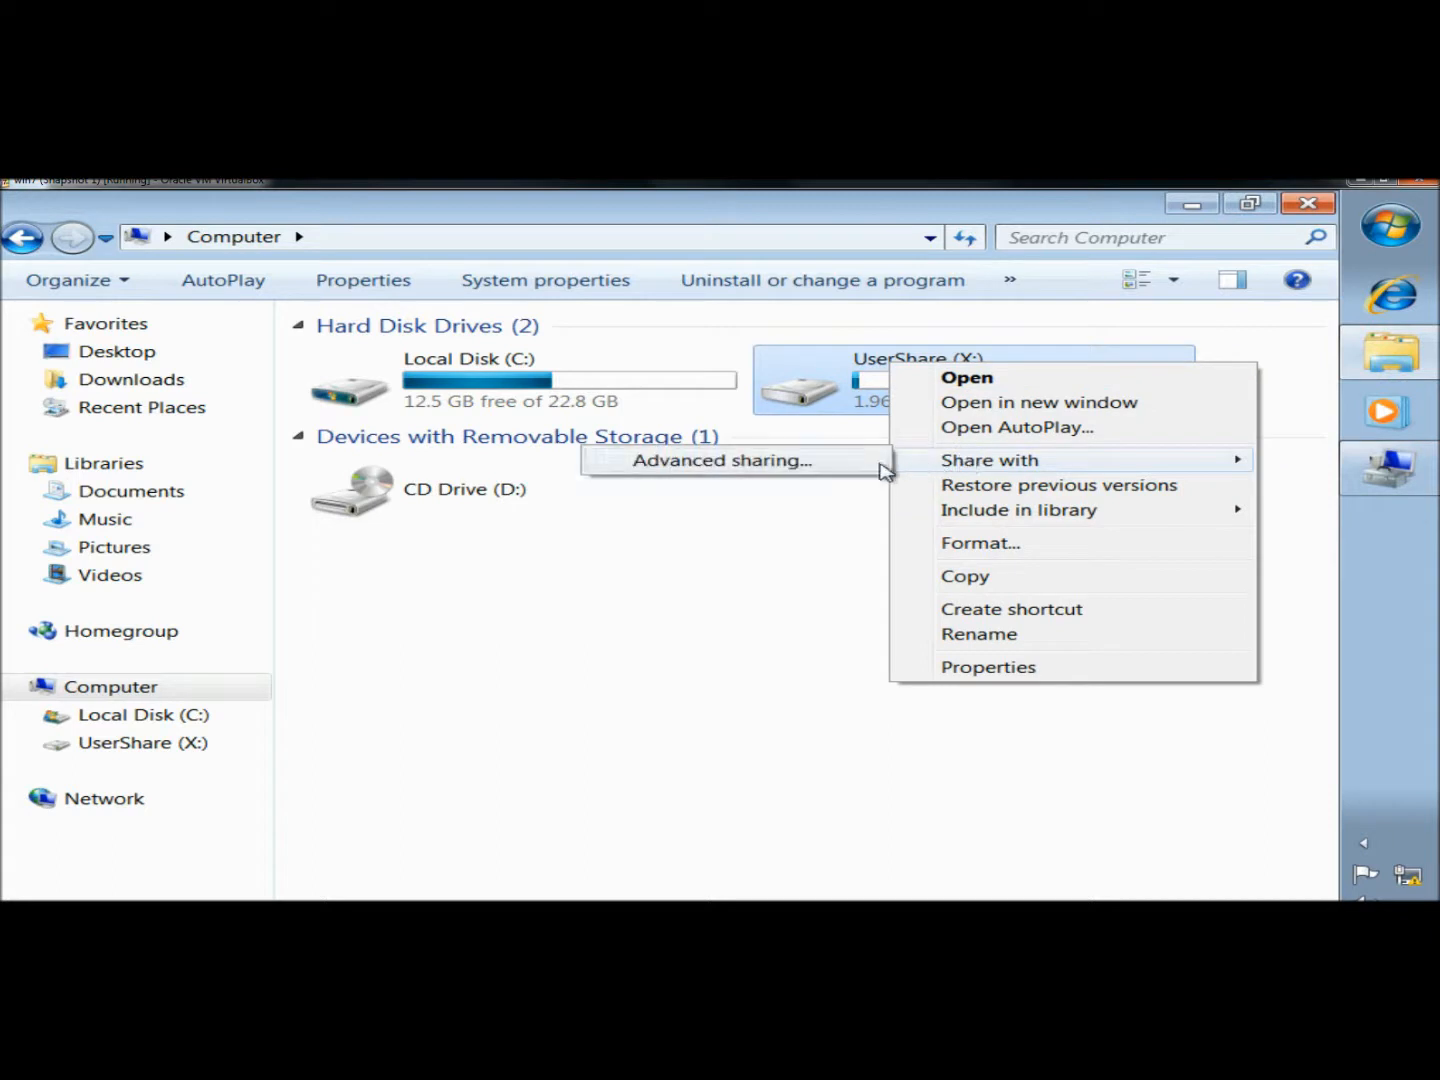
left_click(748, 466)
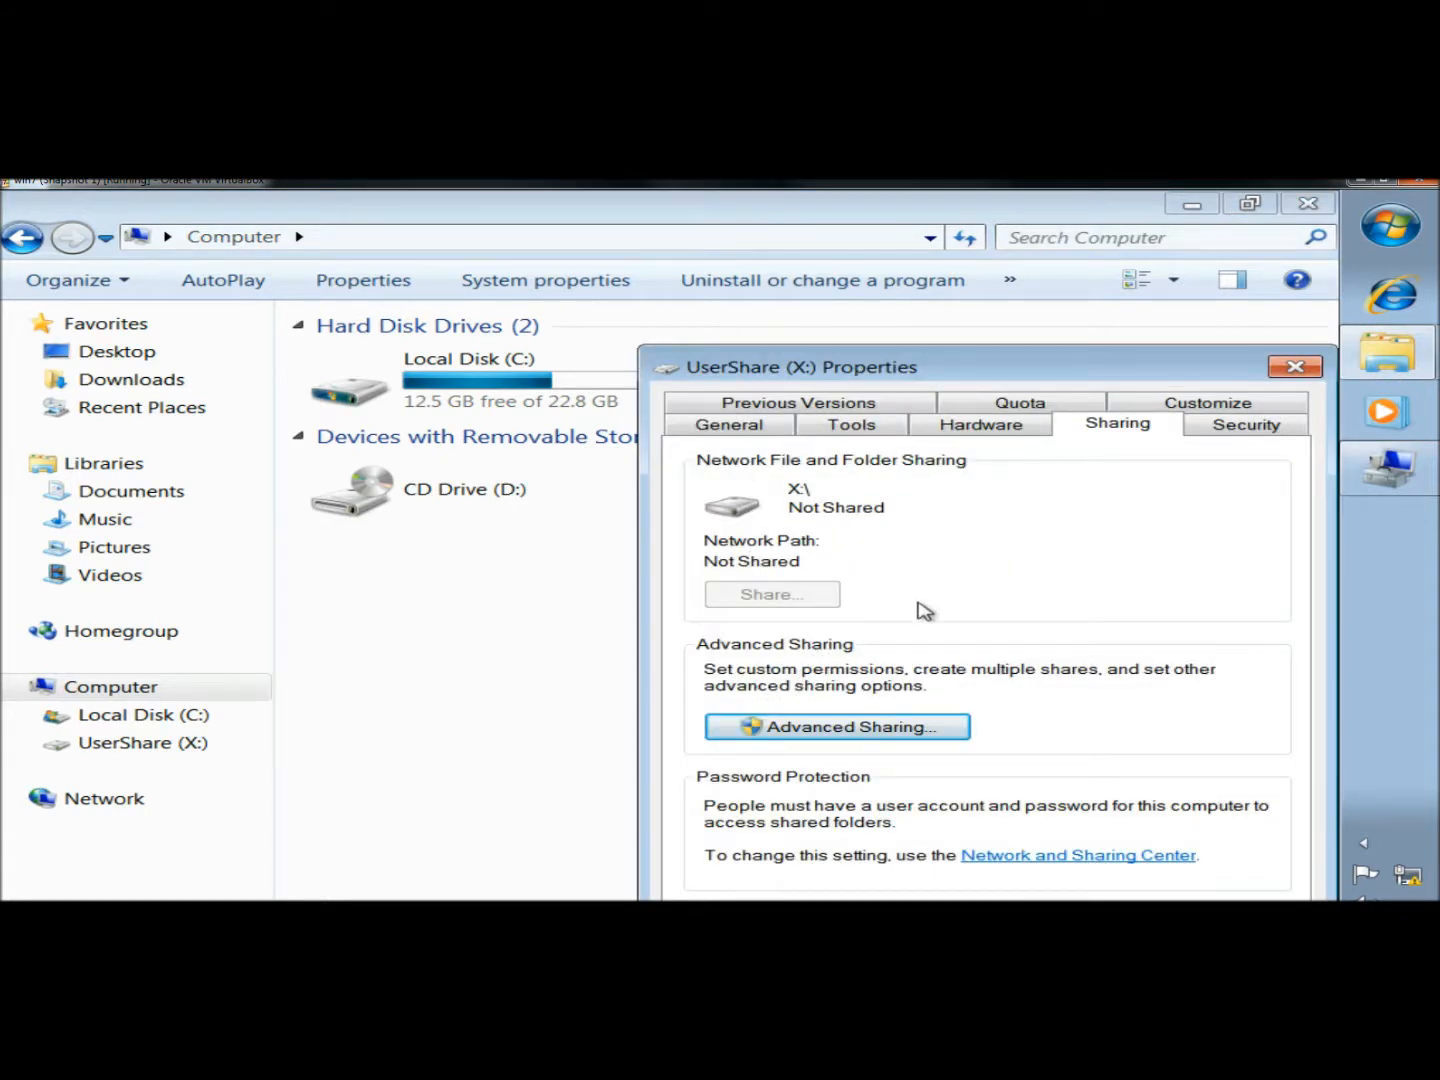
left_click(766, 735)
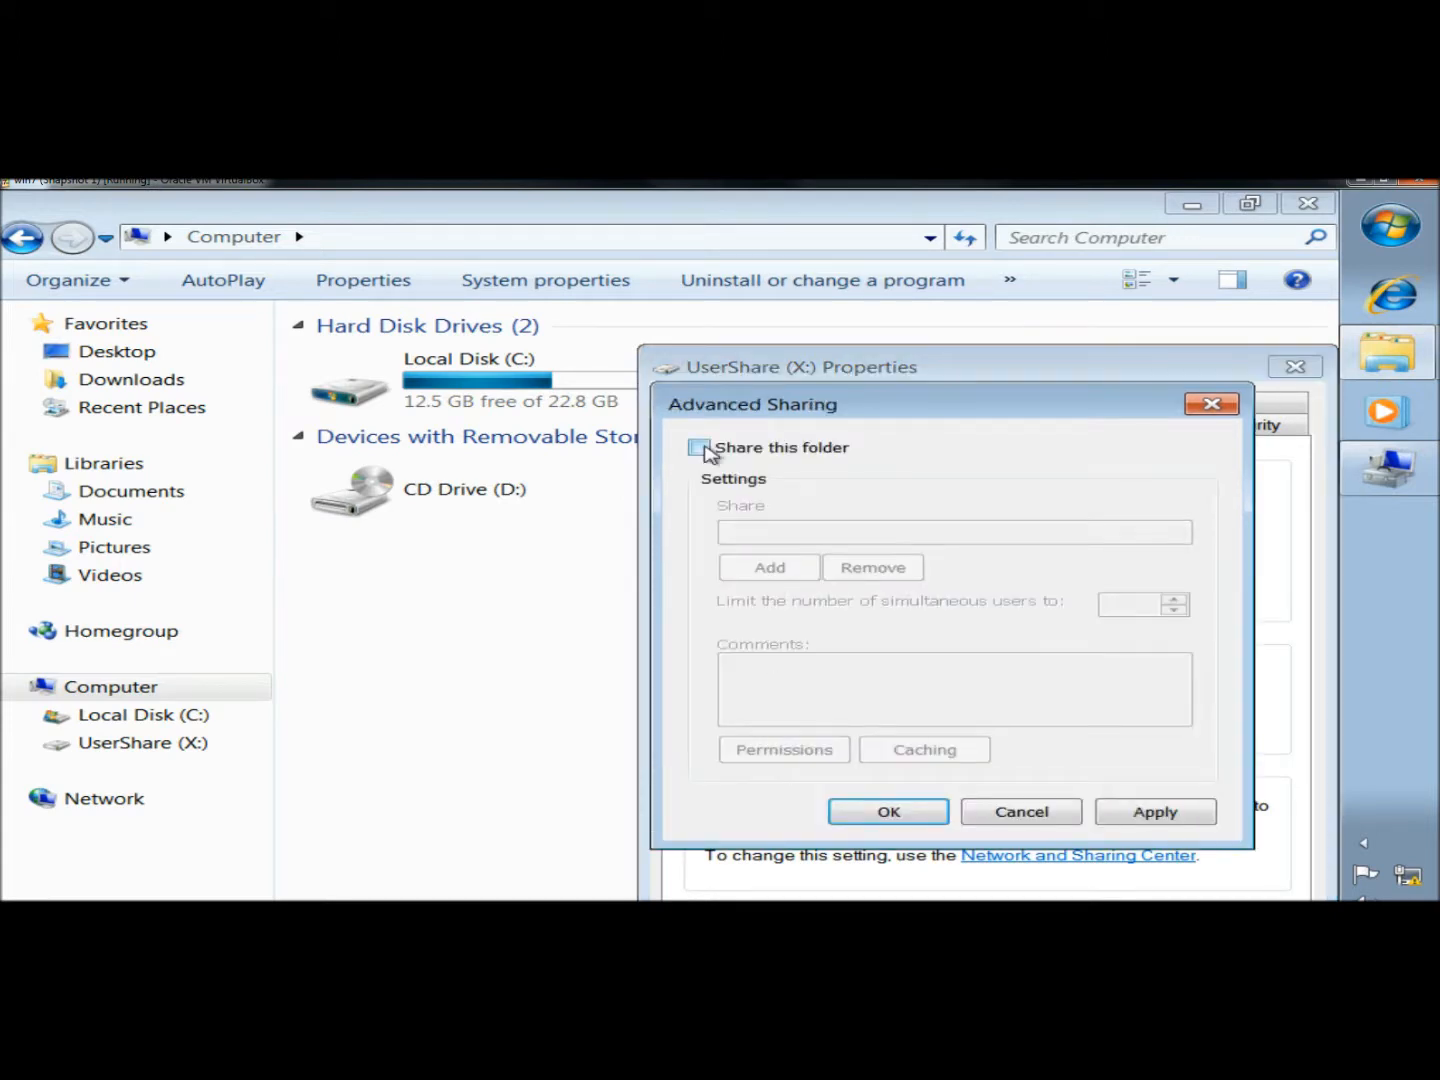
left_click(700, 449)
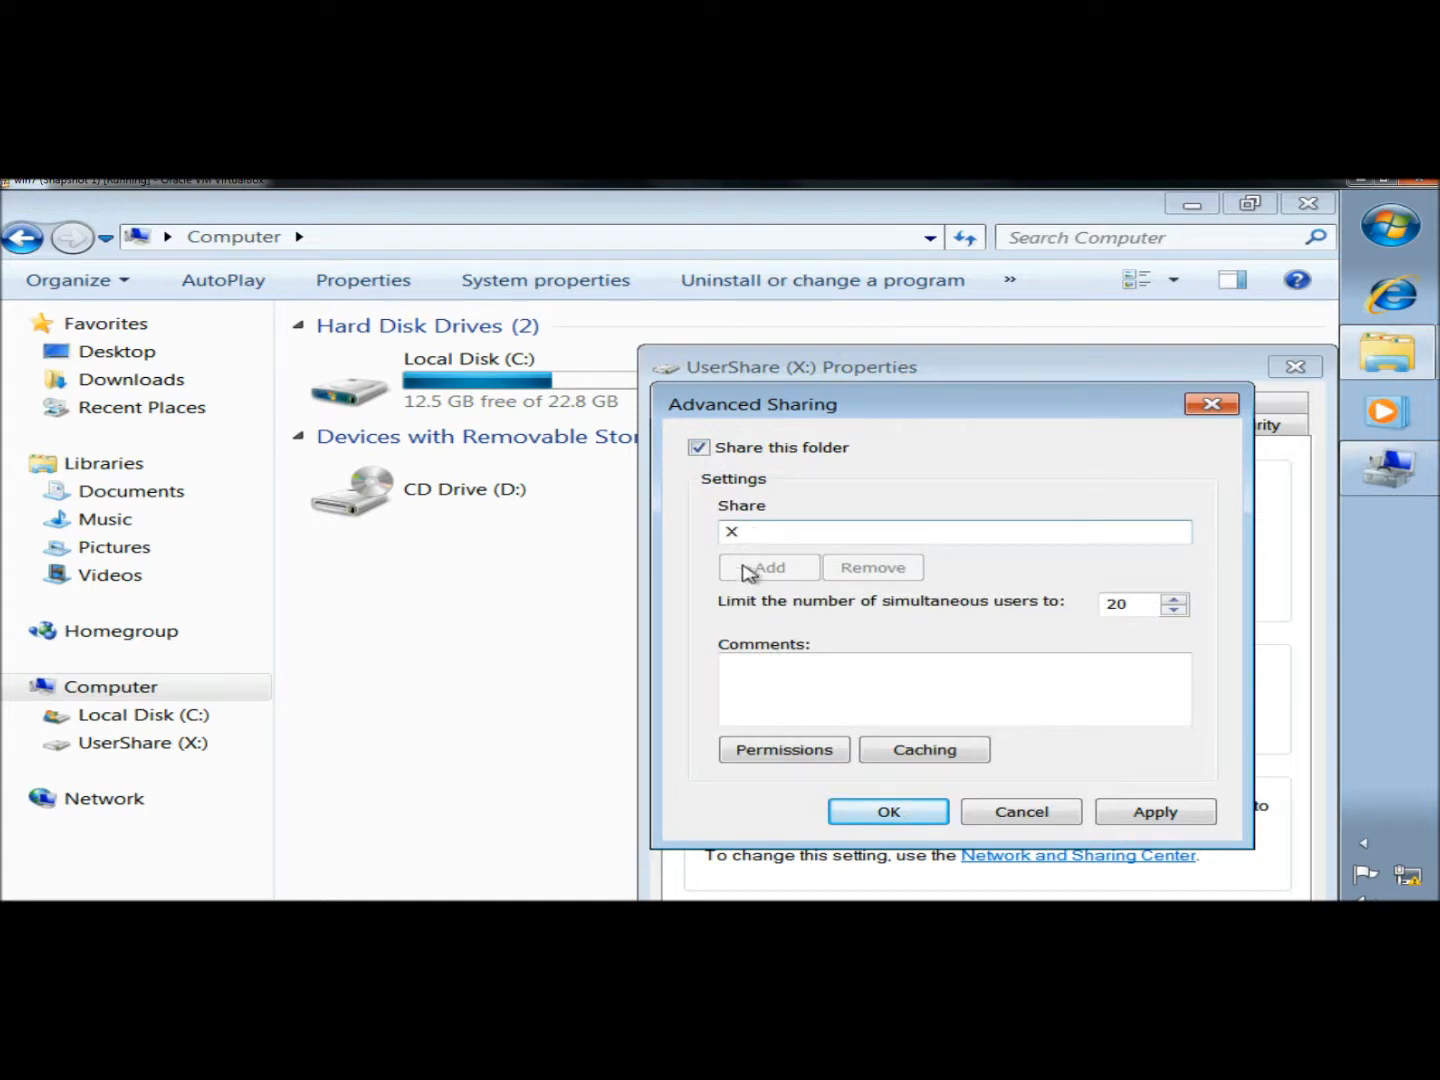
left_click_drag(1132, 604, 1083, 607)
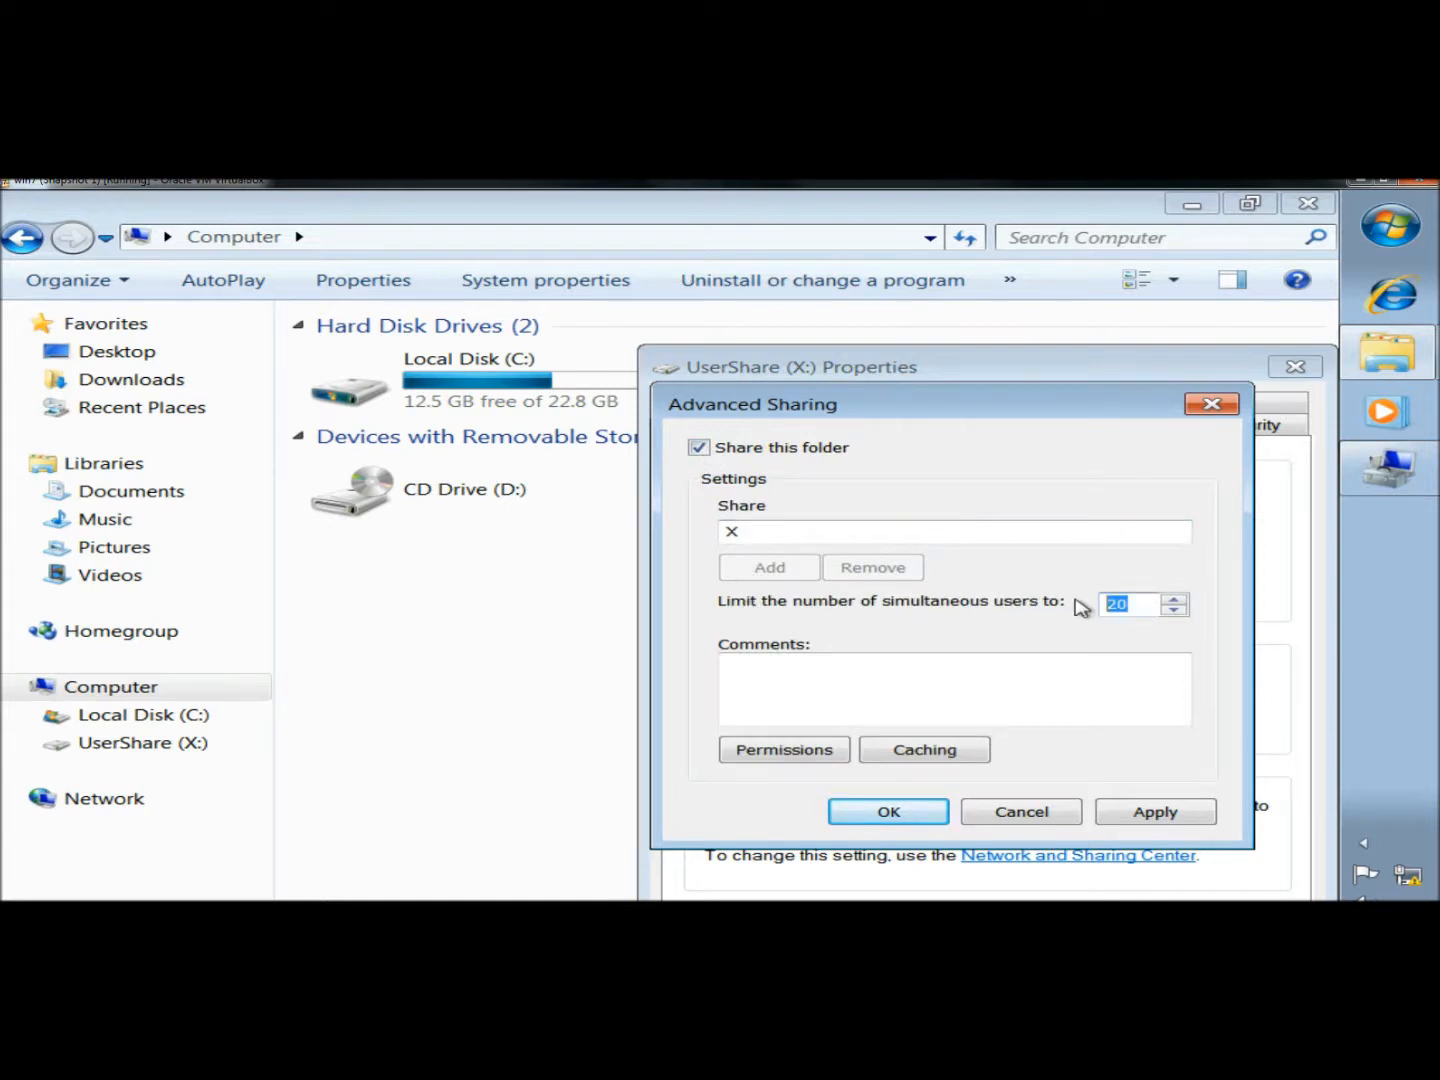
type("2")
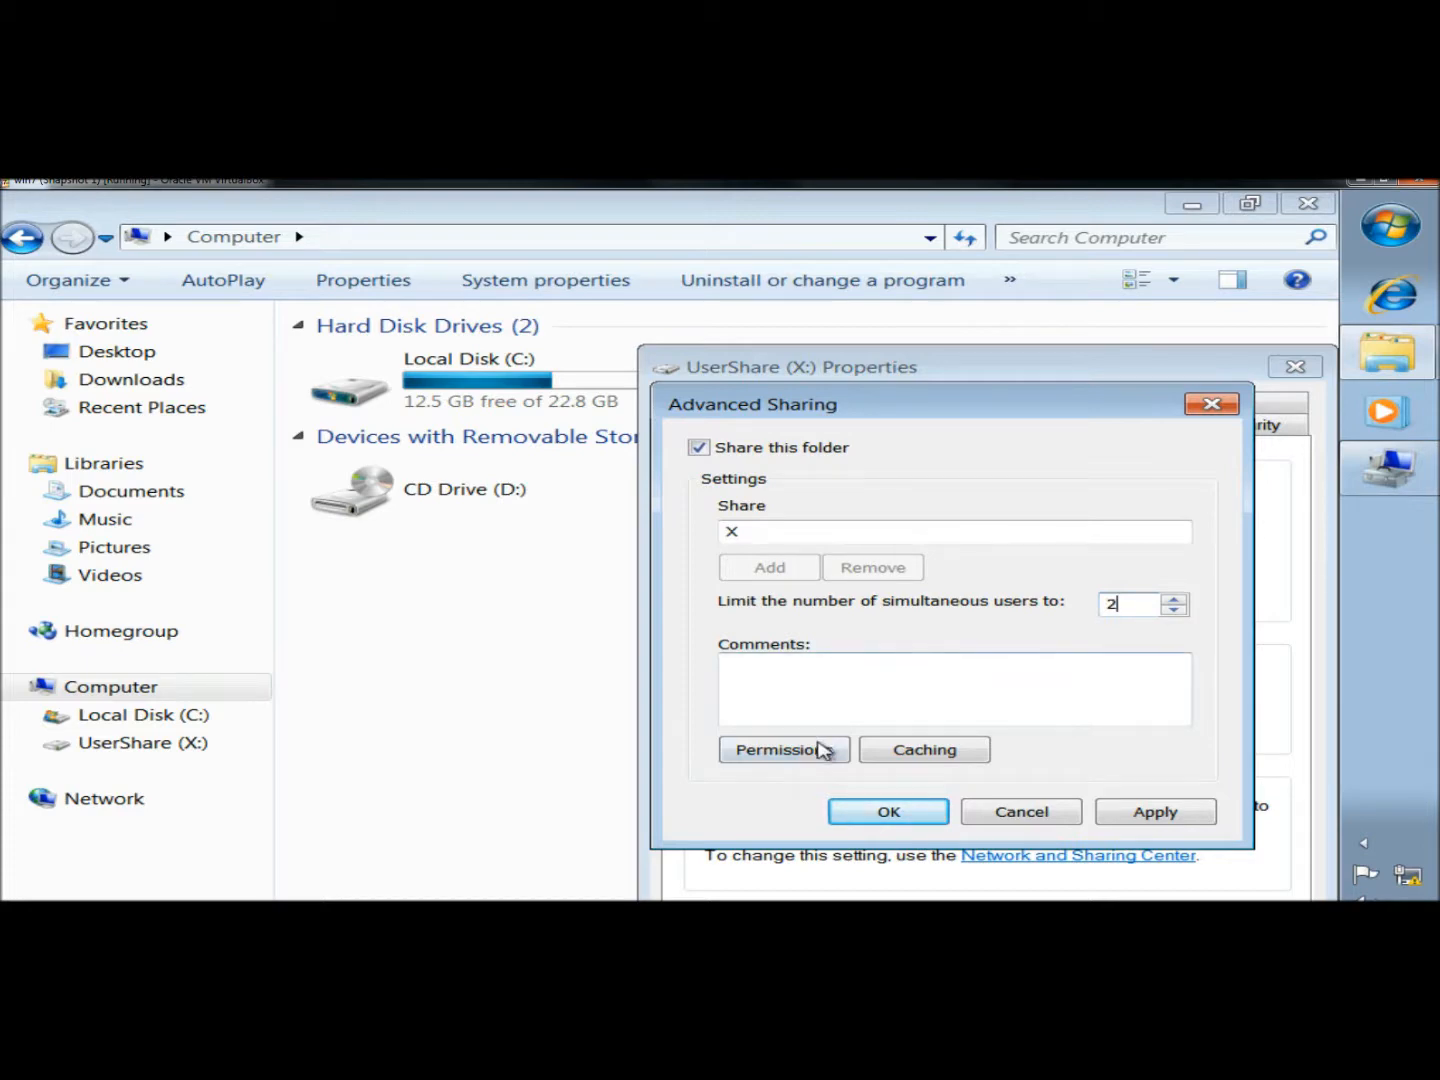
- Add the two local user accounts to the X share's permissions, checking their names first
left_click(757, 757)
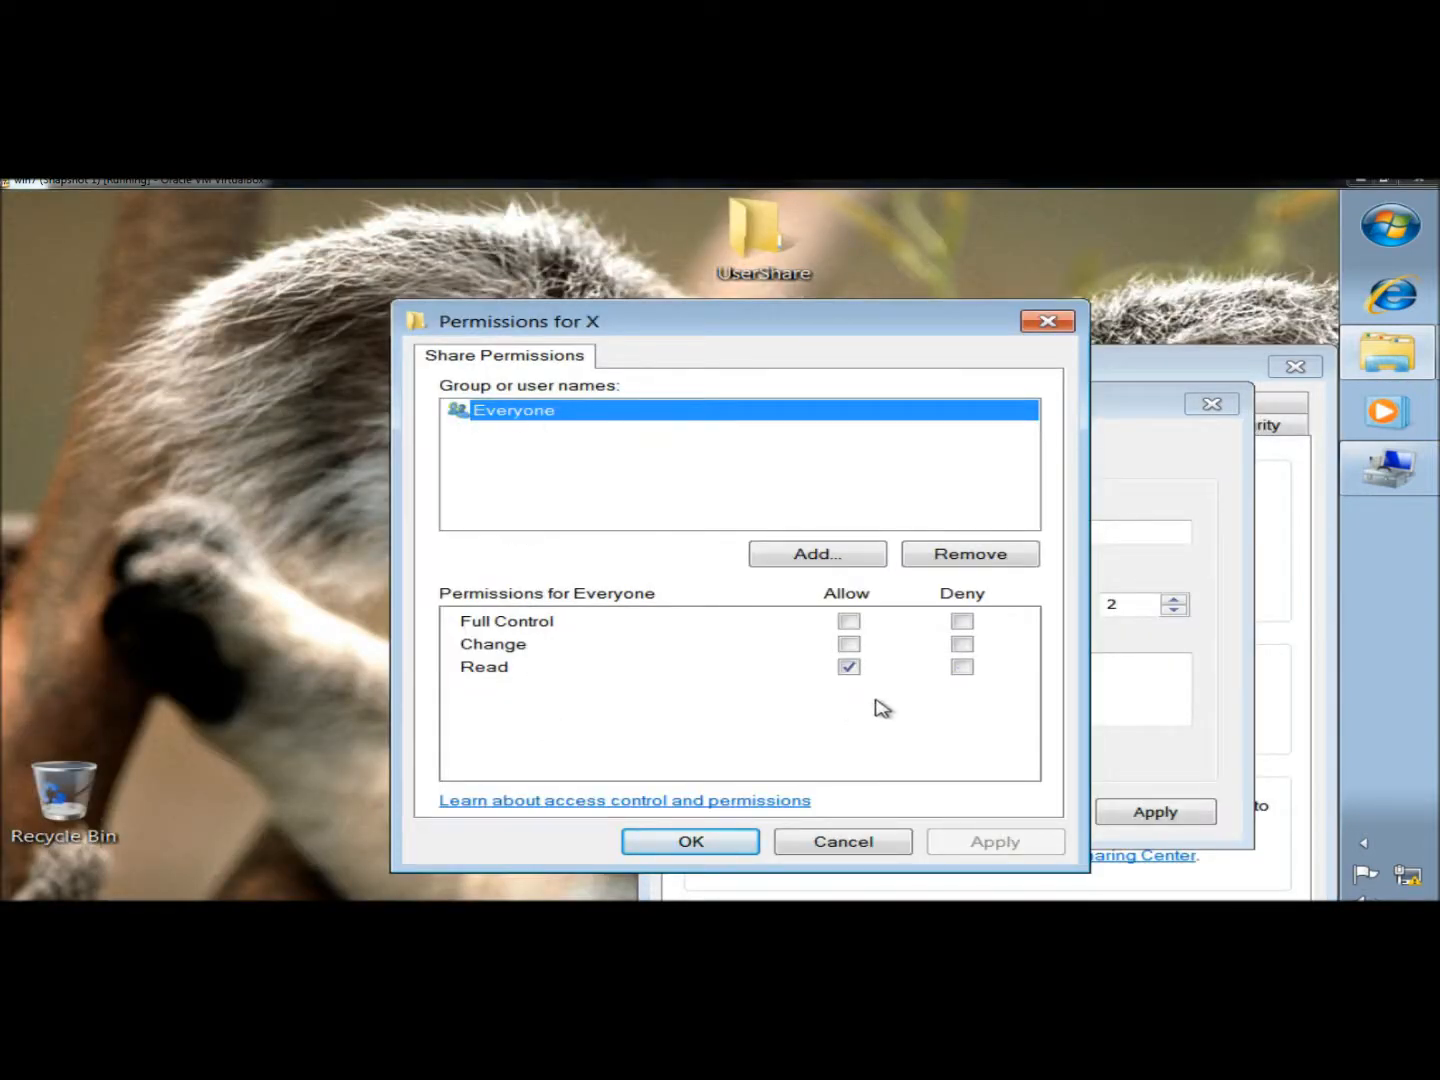
left_click(811, 566)
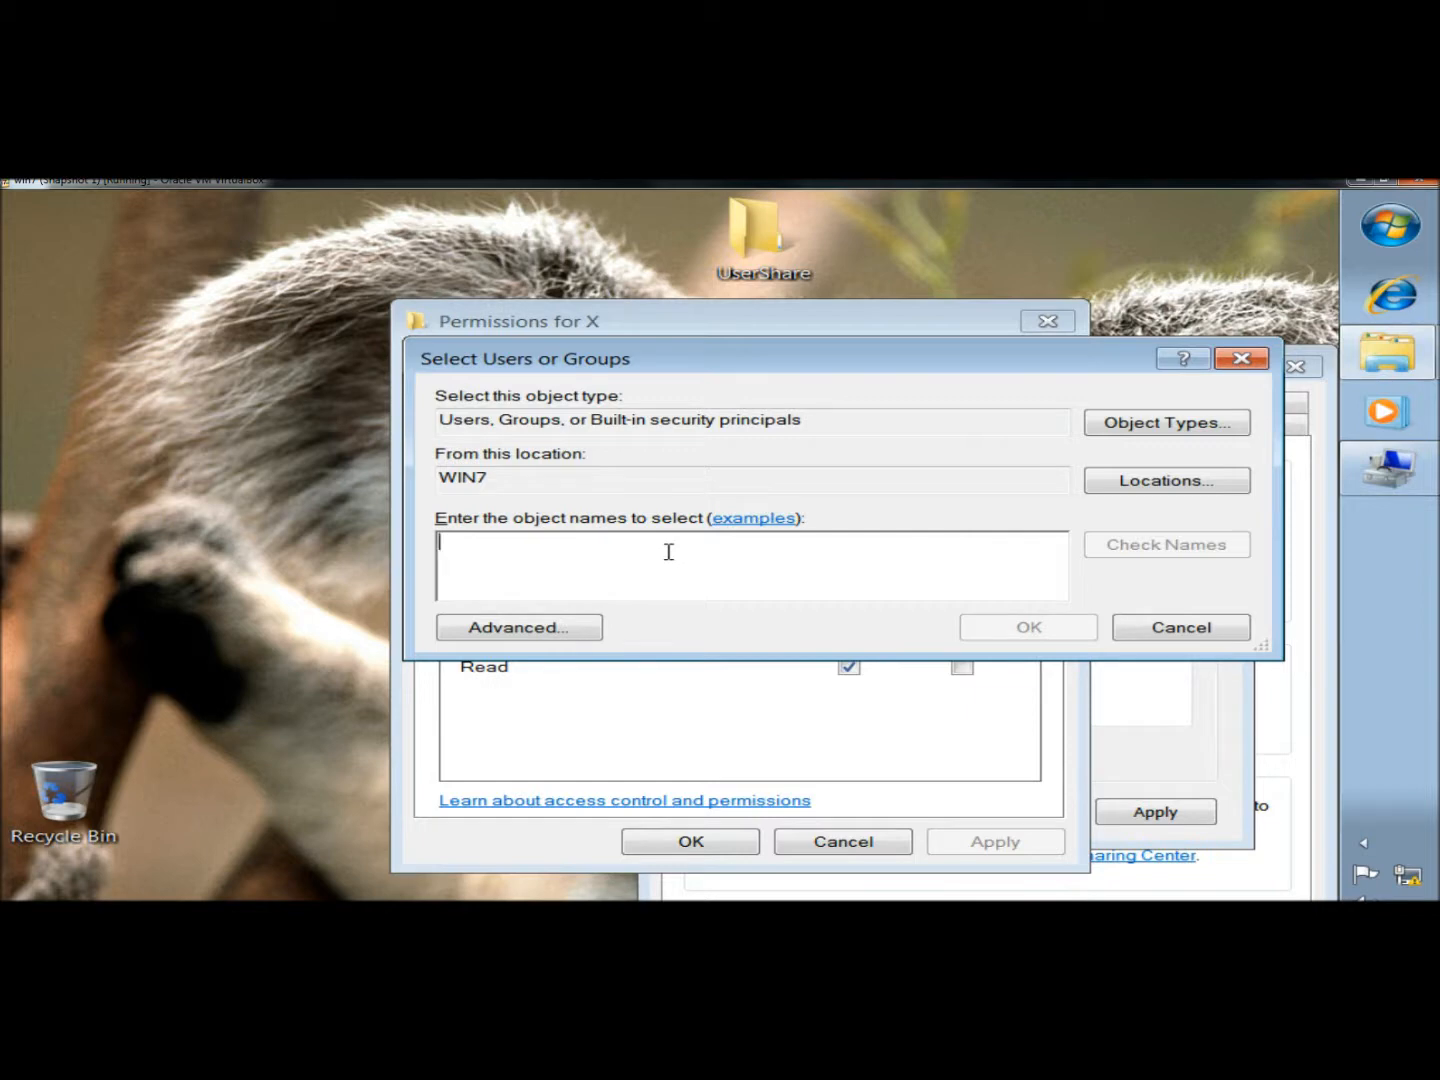
type("john;")
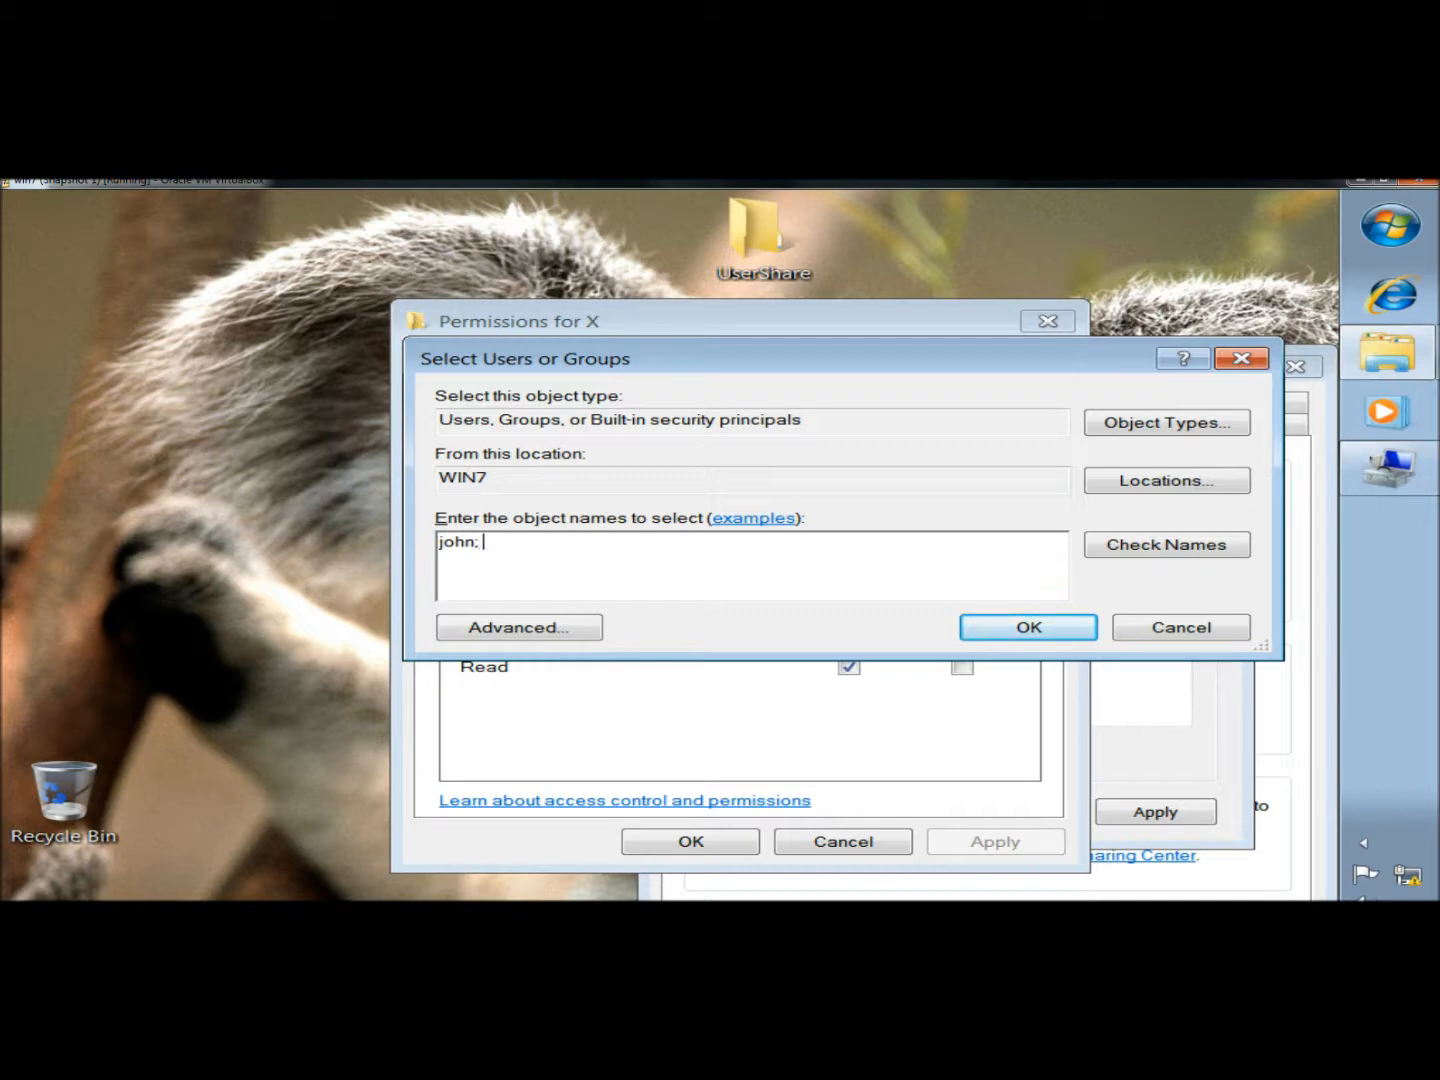
type("jane")
left_click(1110, 548)
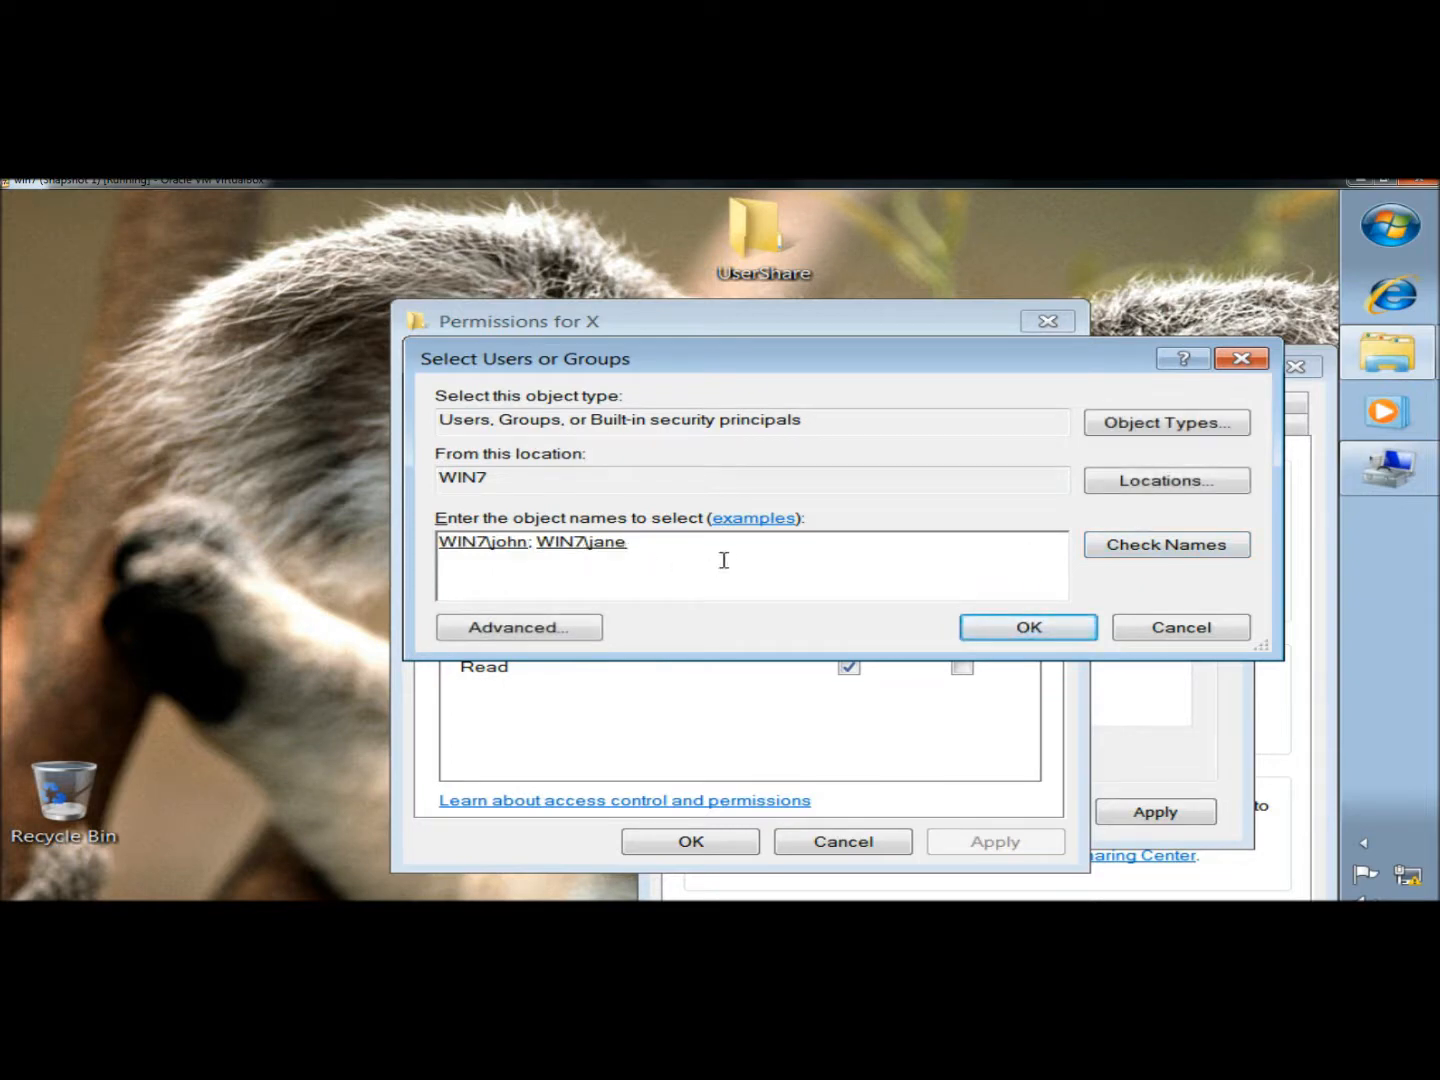
left_click(1029, 628)
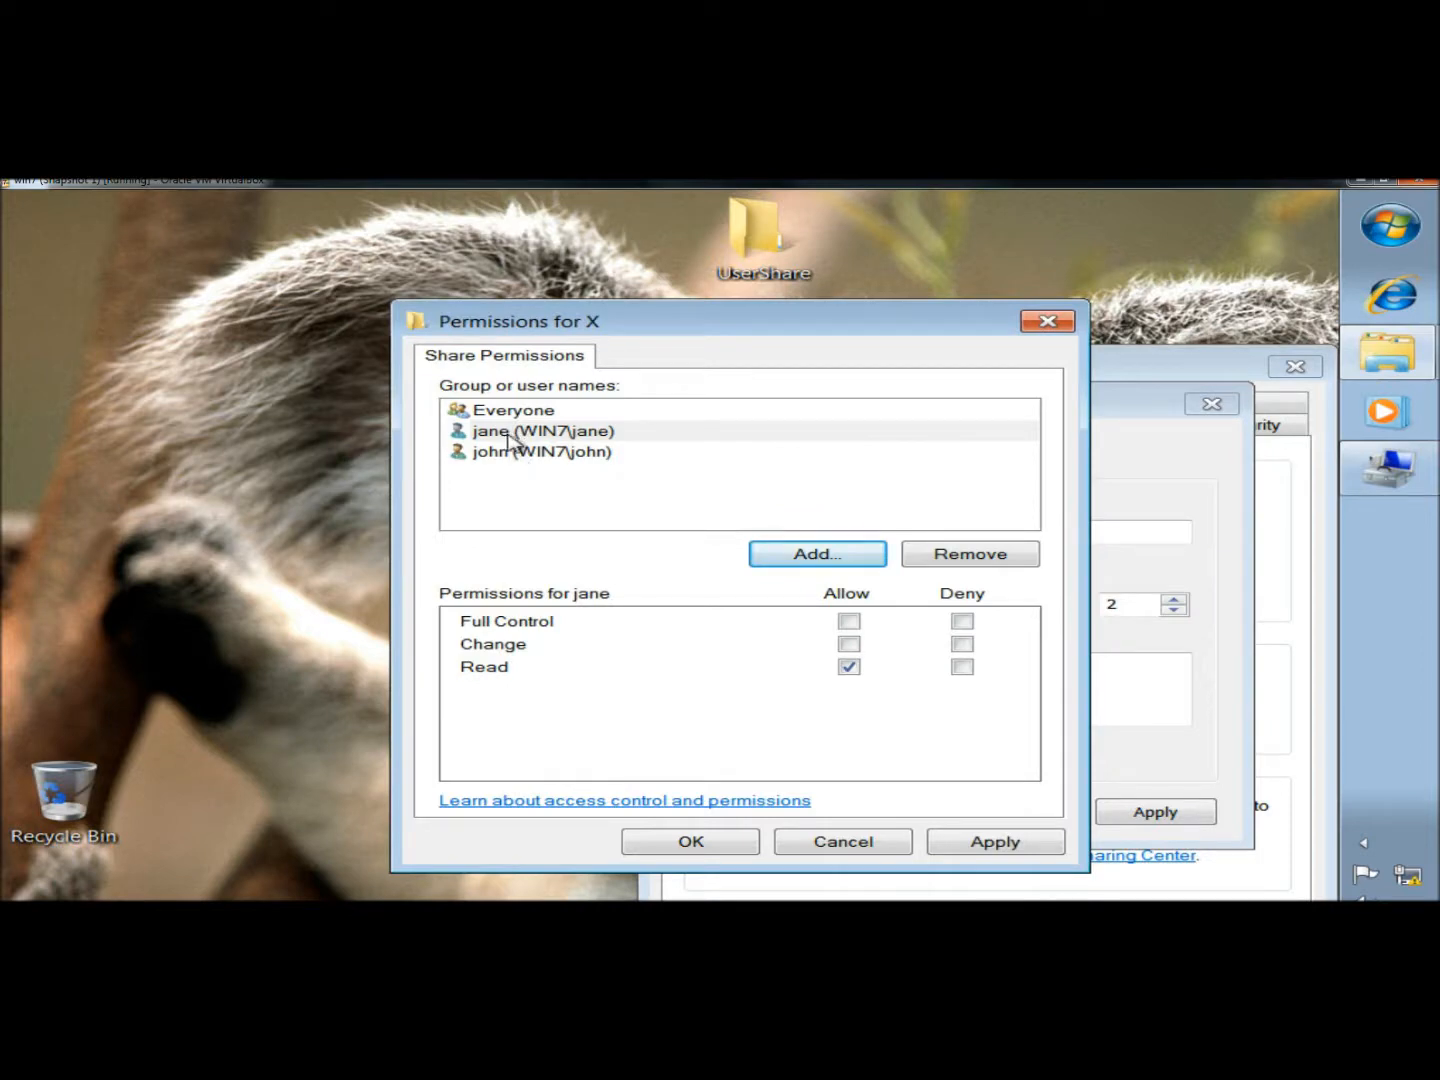
- Allow Change and Read share permissions for the first user account listed below Everyone
left_click(509, 435)
left_click(847, 667)
left_click(850, 645)
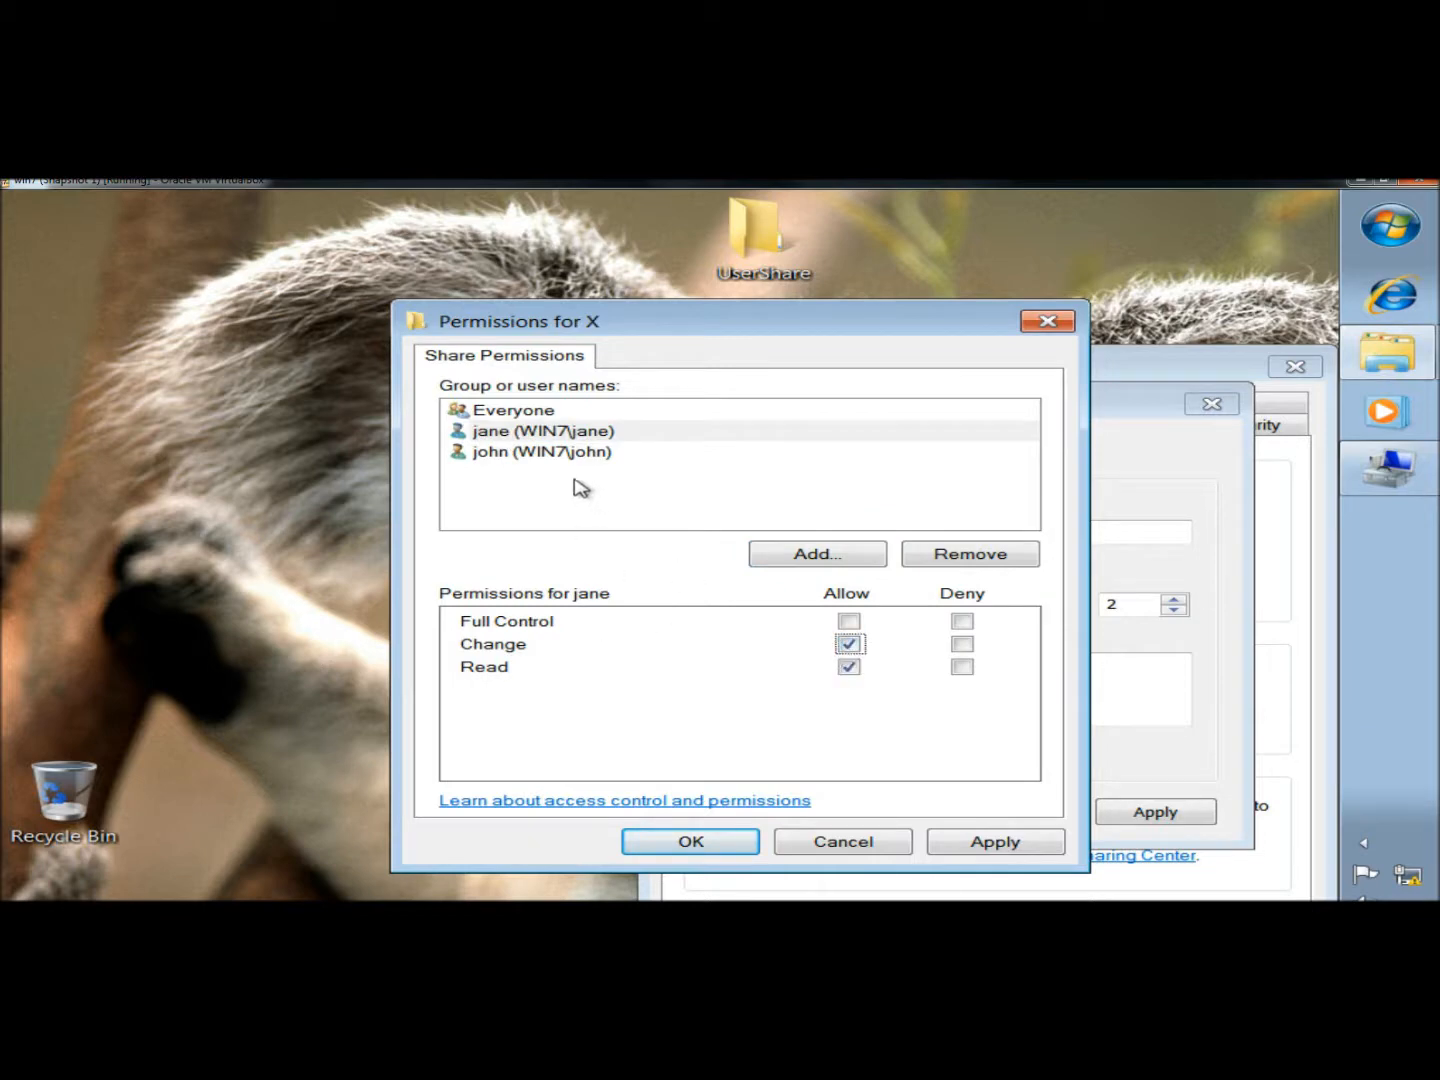
- Allow Full Control for the second user account listed below Everyone, apply the X share permissions, and close the sharing and drive properties
left_click(556, 455)
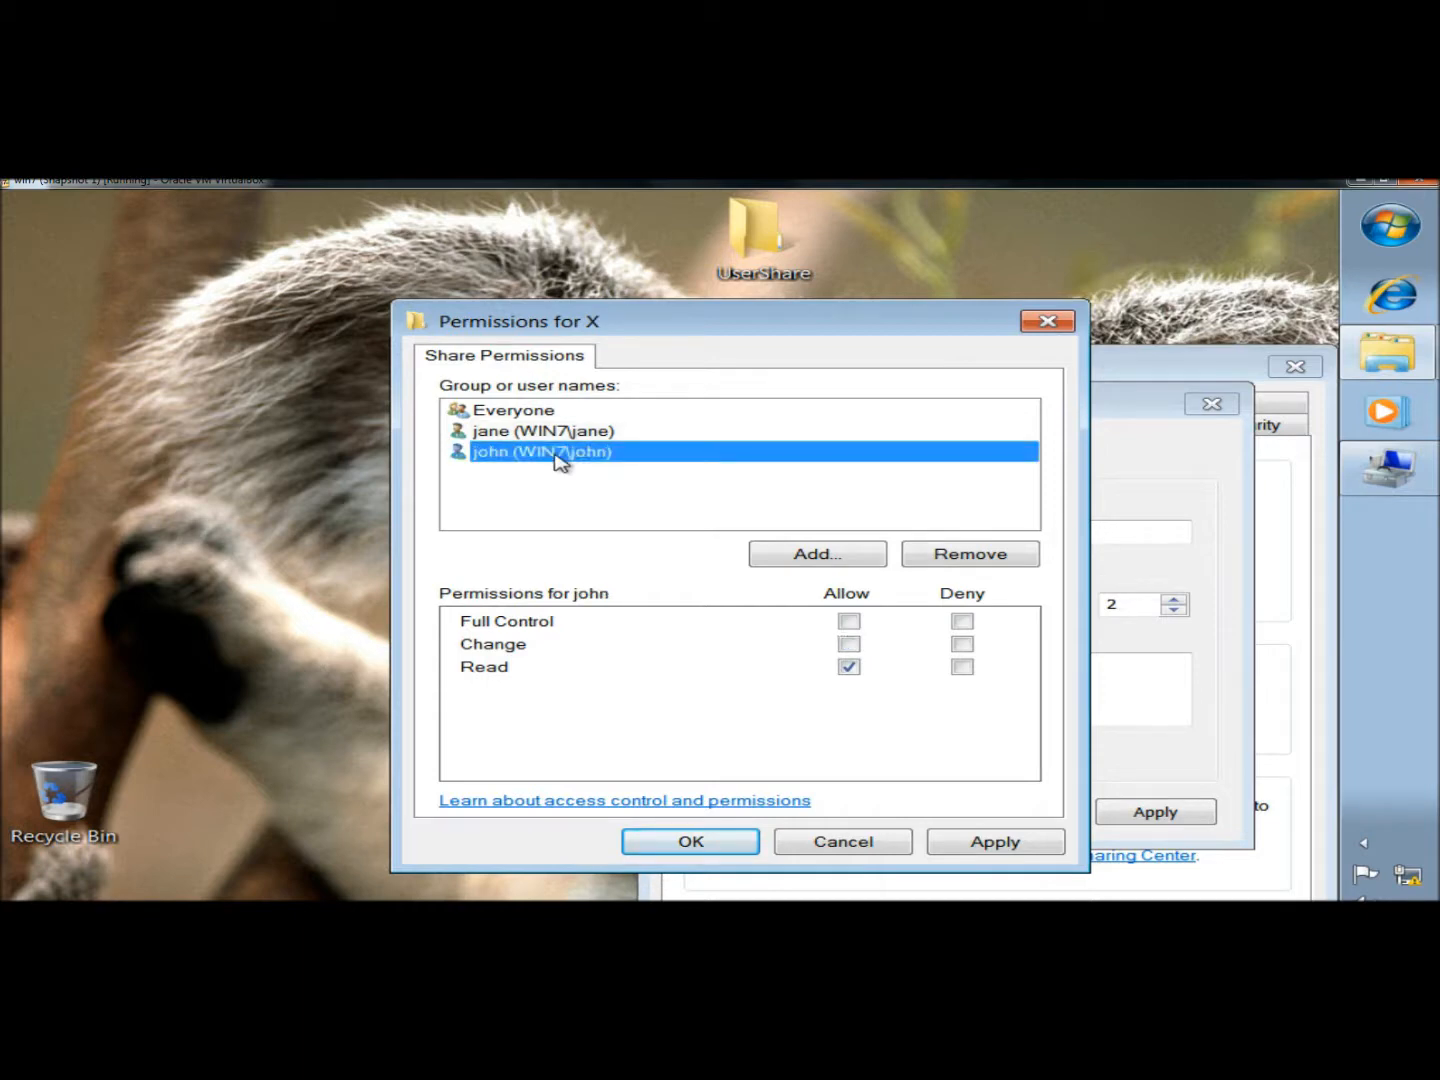
left_click(850, 623)
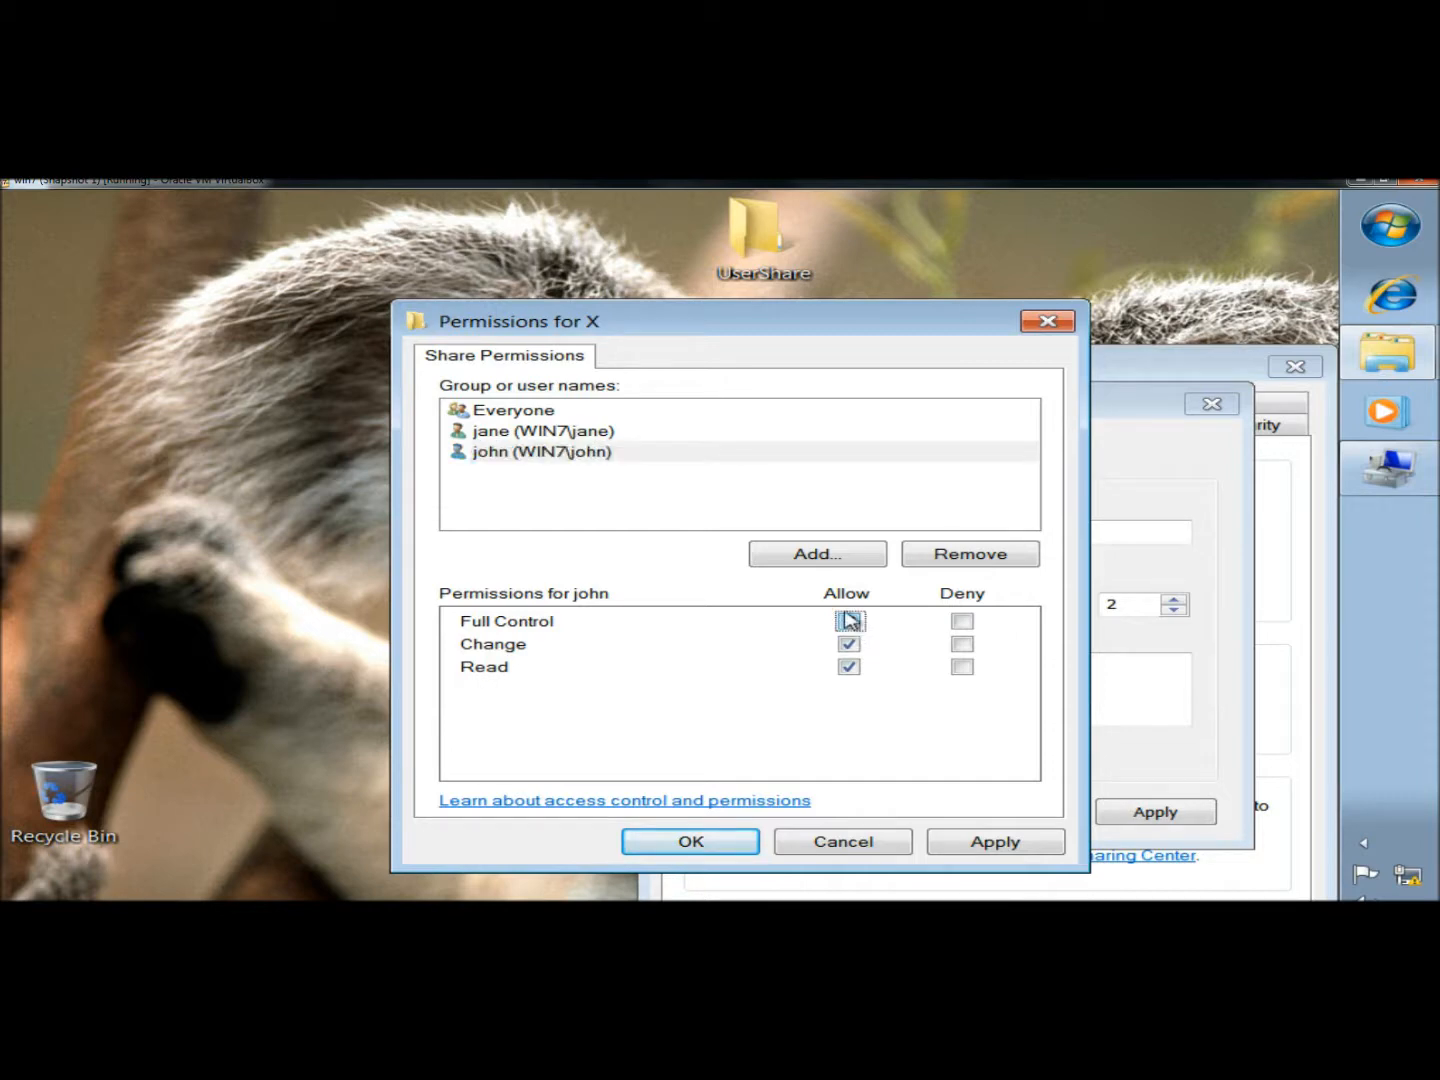
left_click(990, 845)
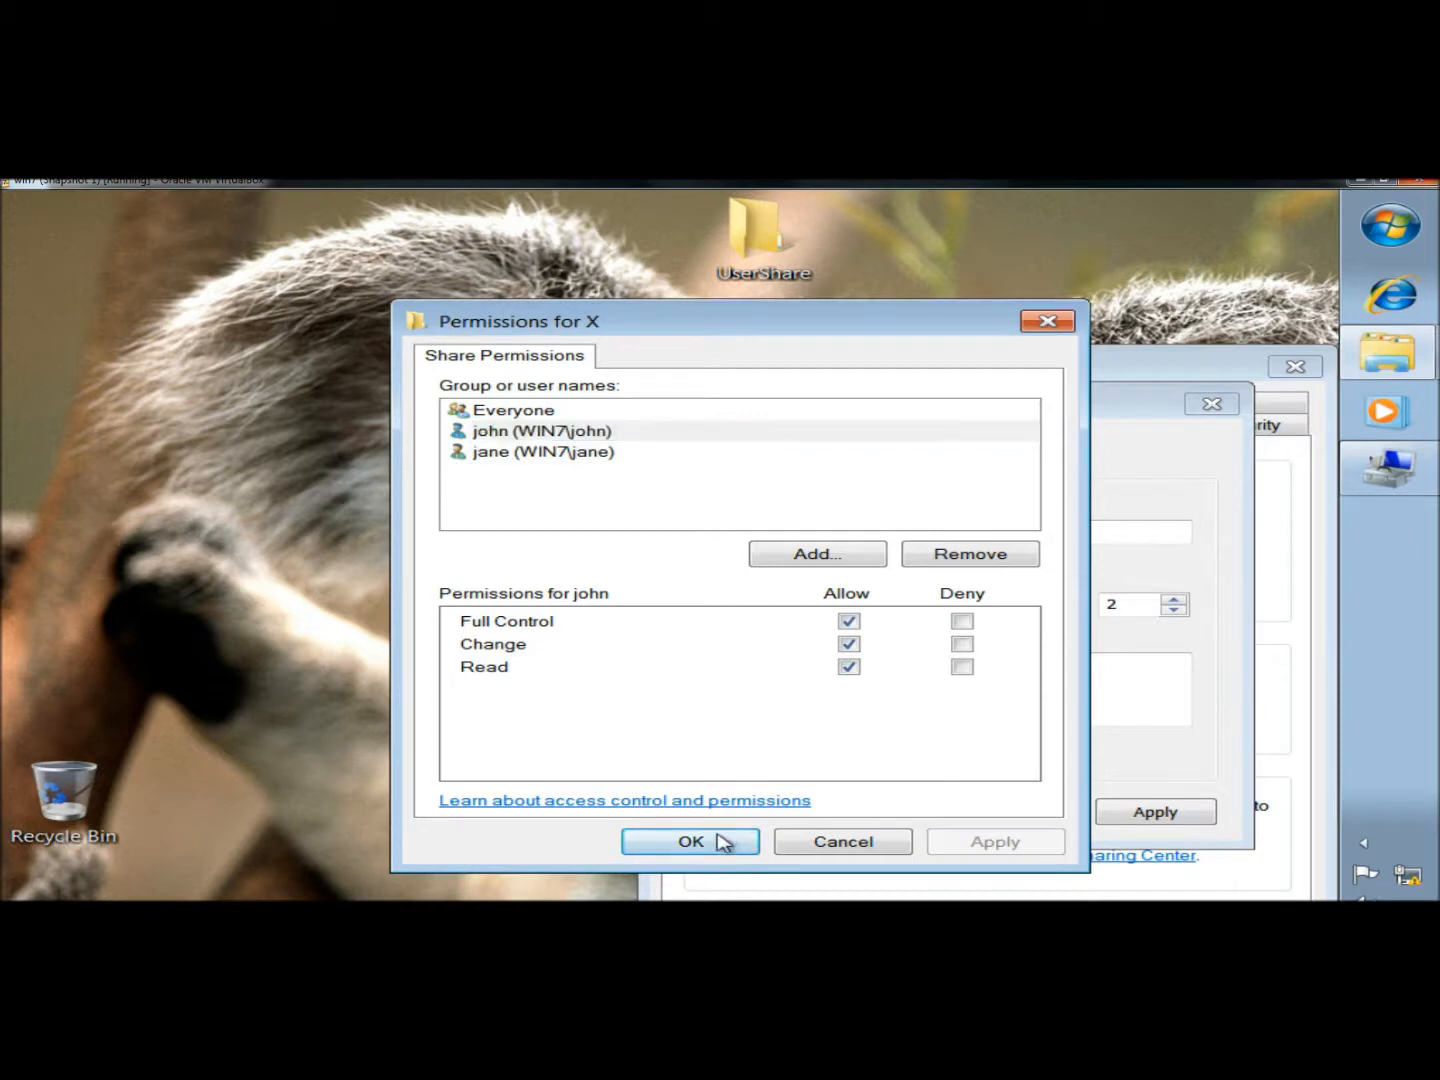
left_click(720, 842)
left_click(889, 811)
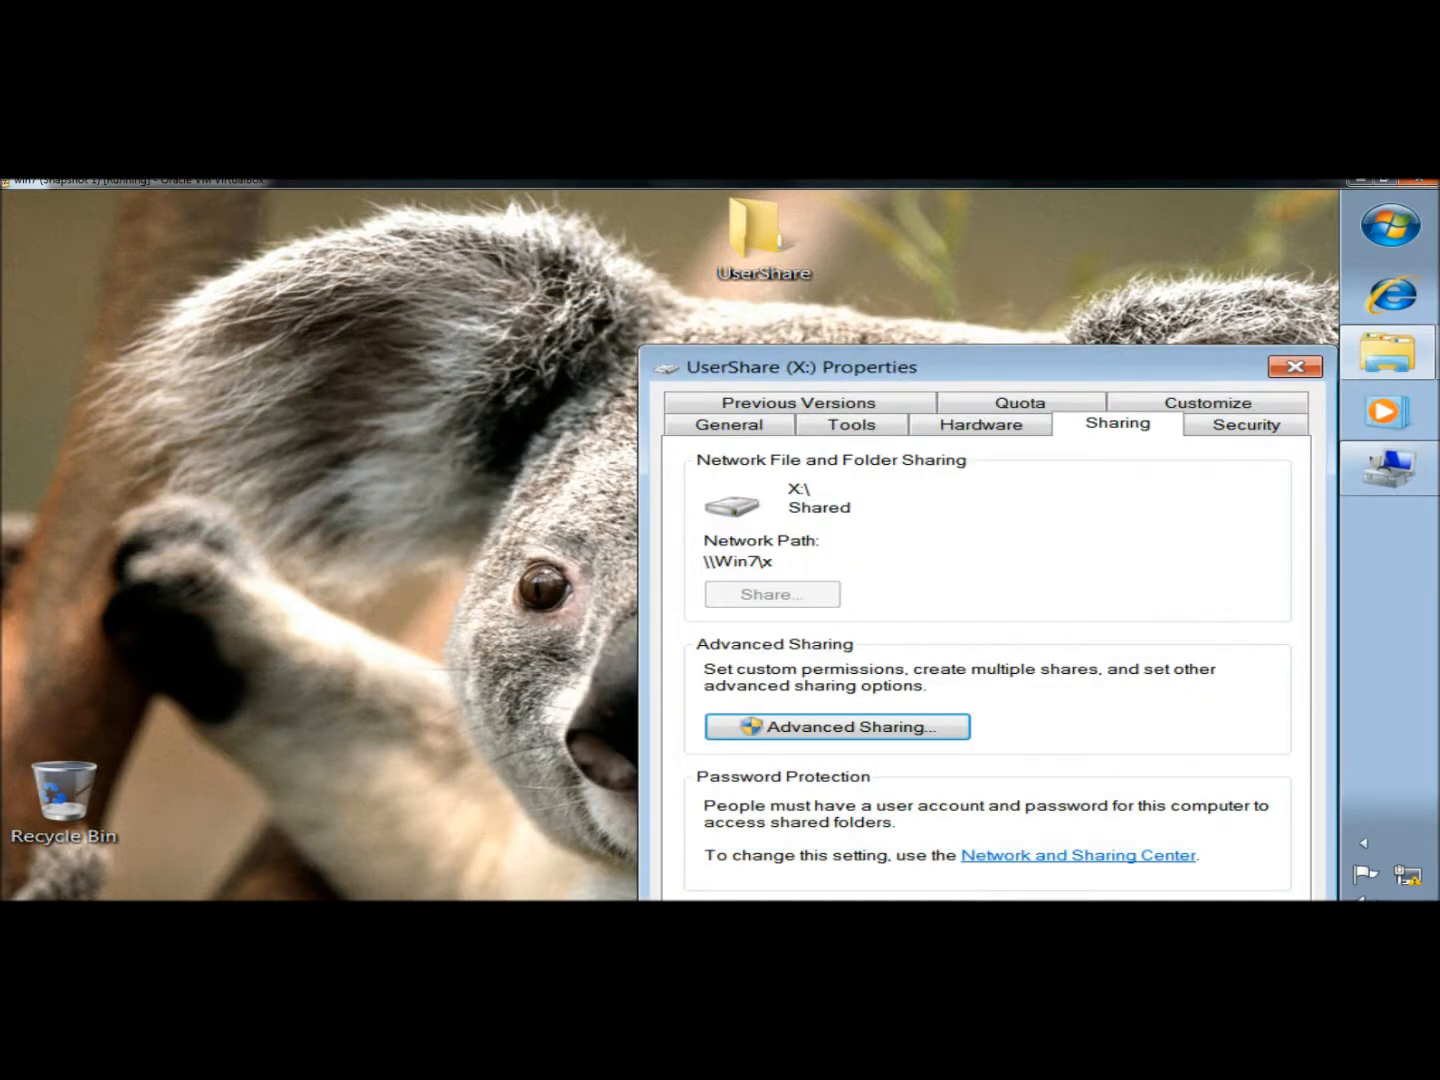
key("Return")
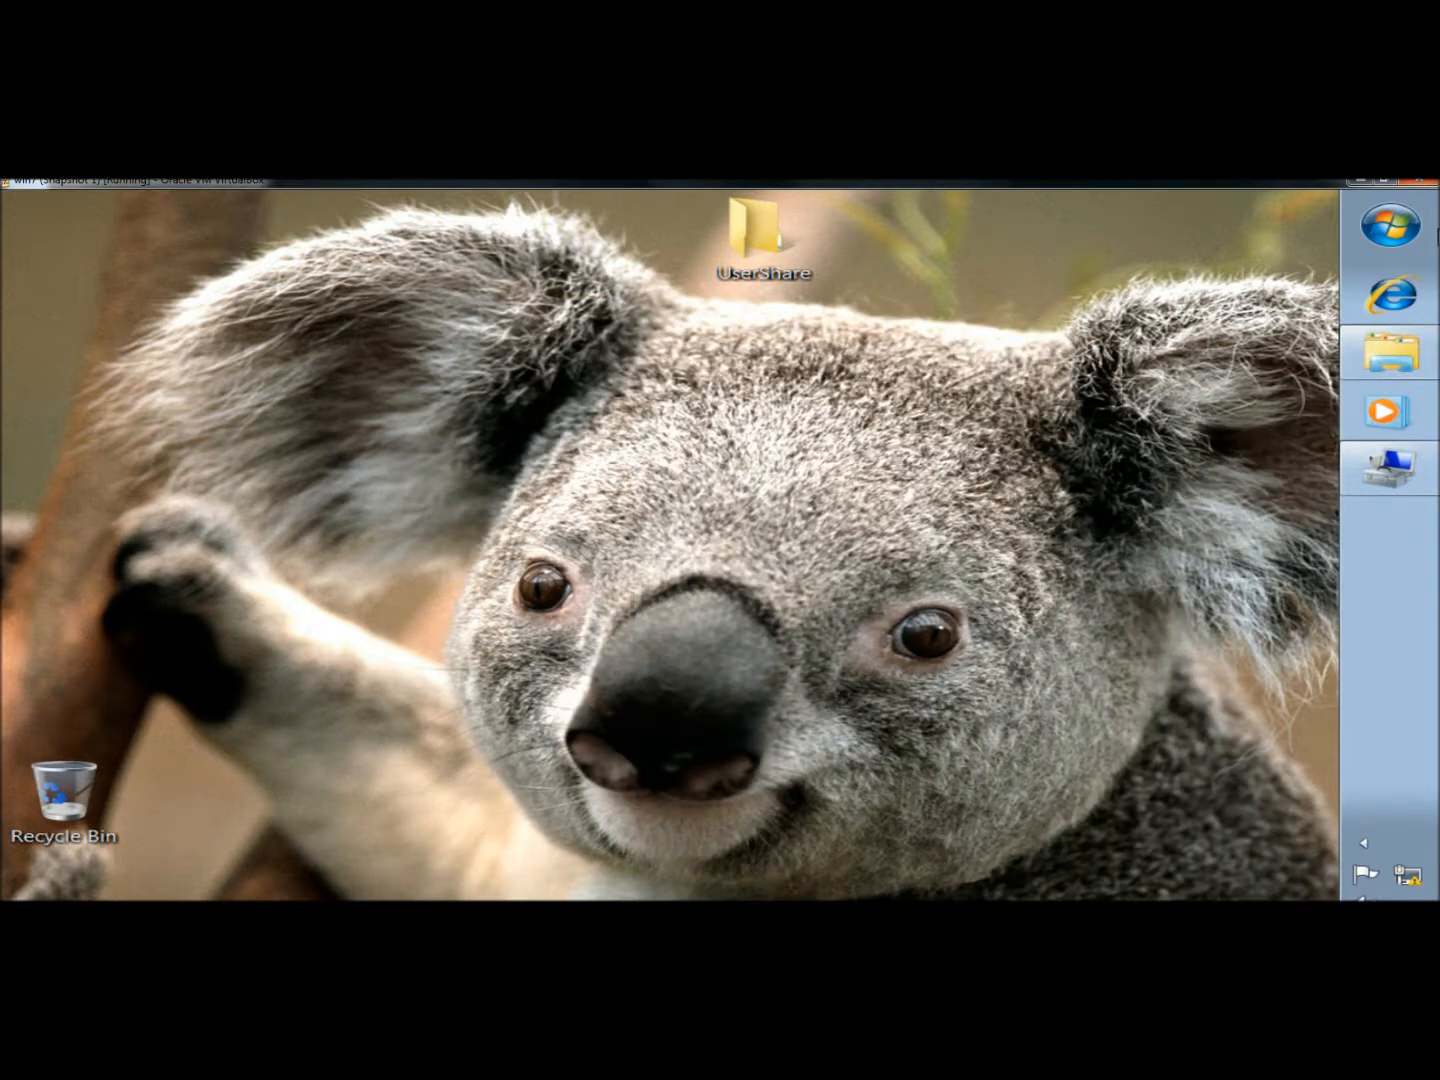
- Create a desktop shortcut to the UserShare (X:) drive from Computer and minimize the Explorer window
left_click(1398, 224)
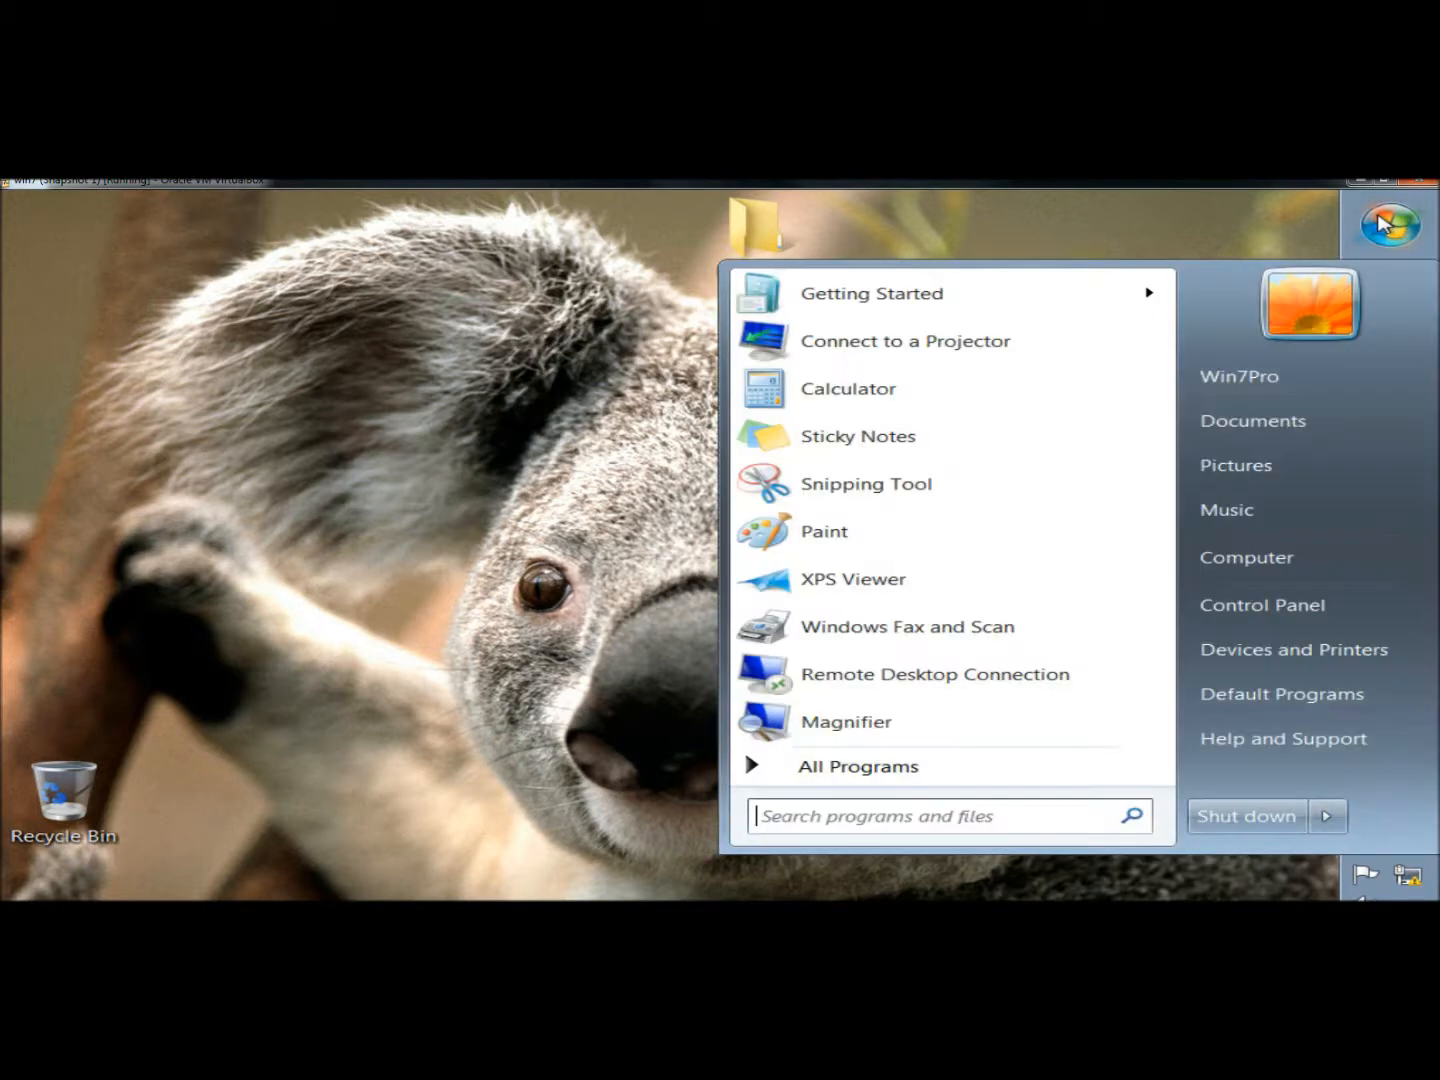
left_click(1219, 562)
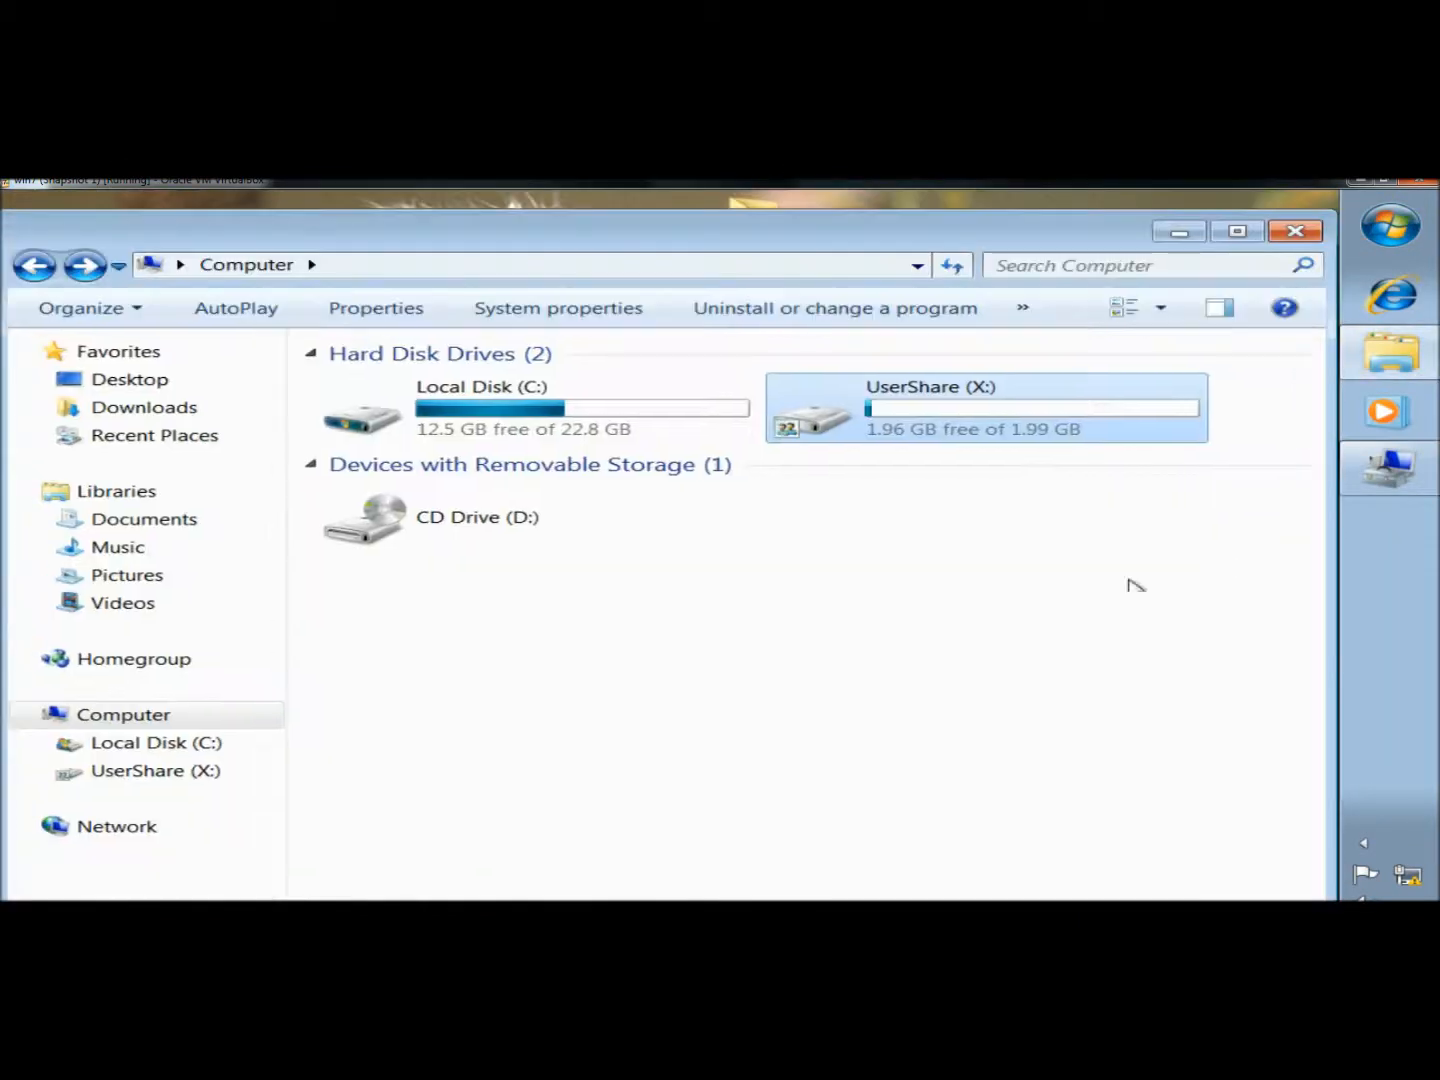
right_click(976, 418)
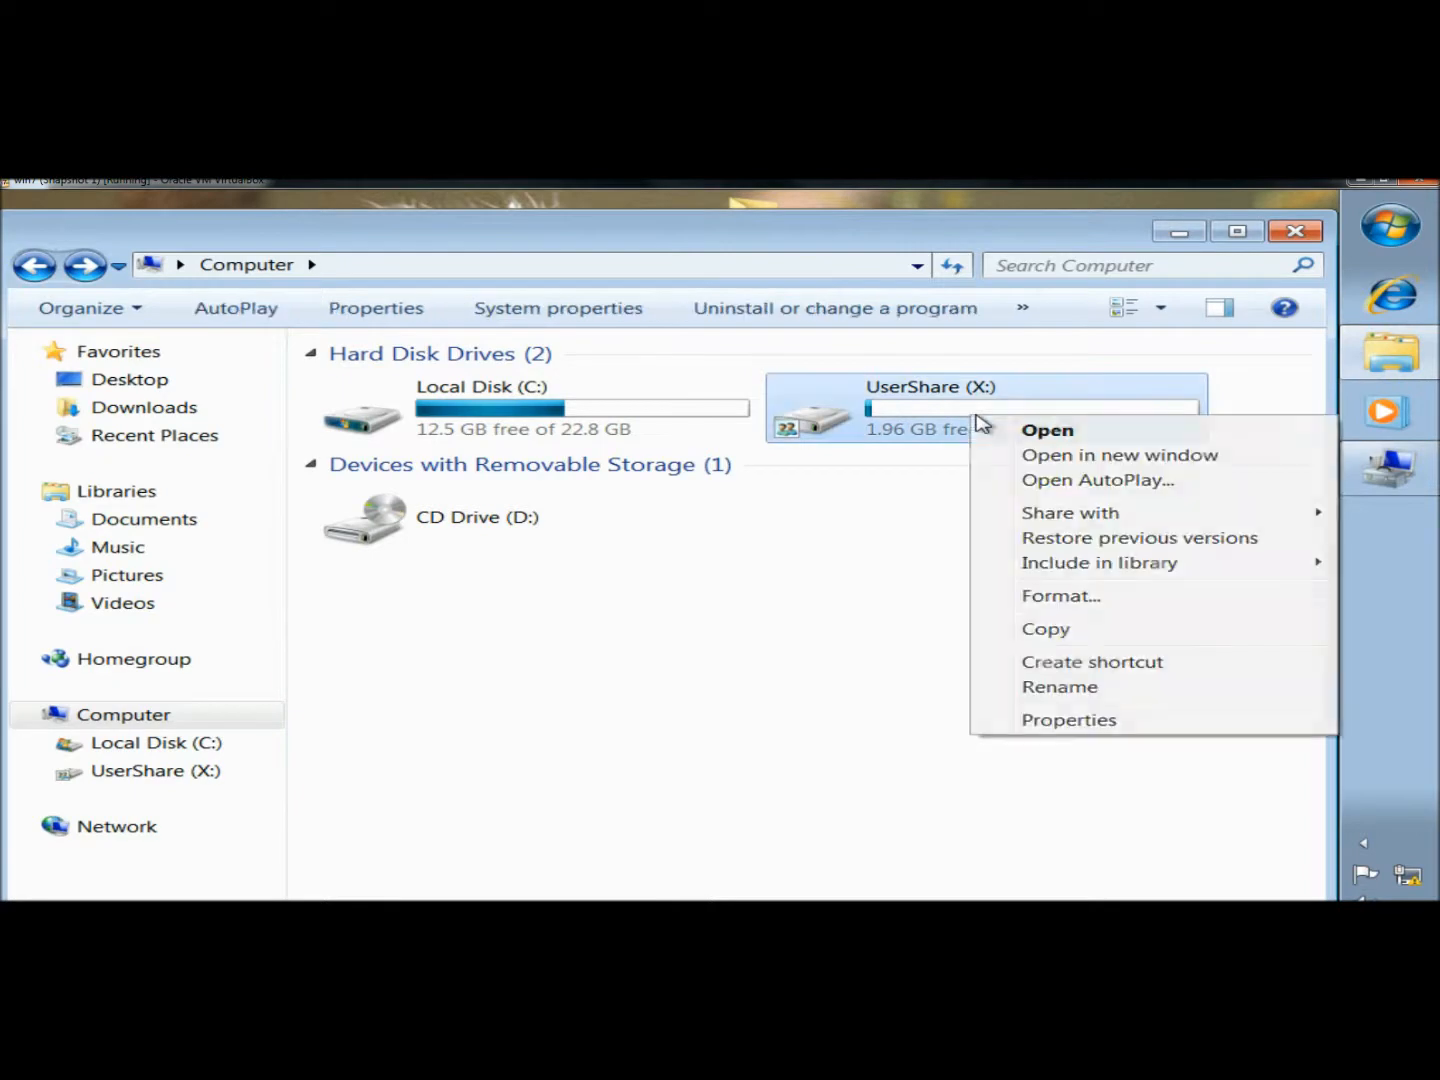
left_click(1073, 661)
left_click(1180, 232)
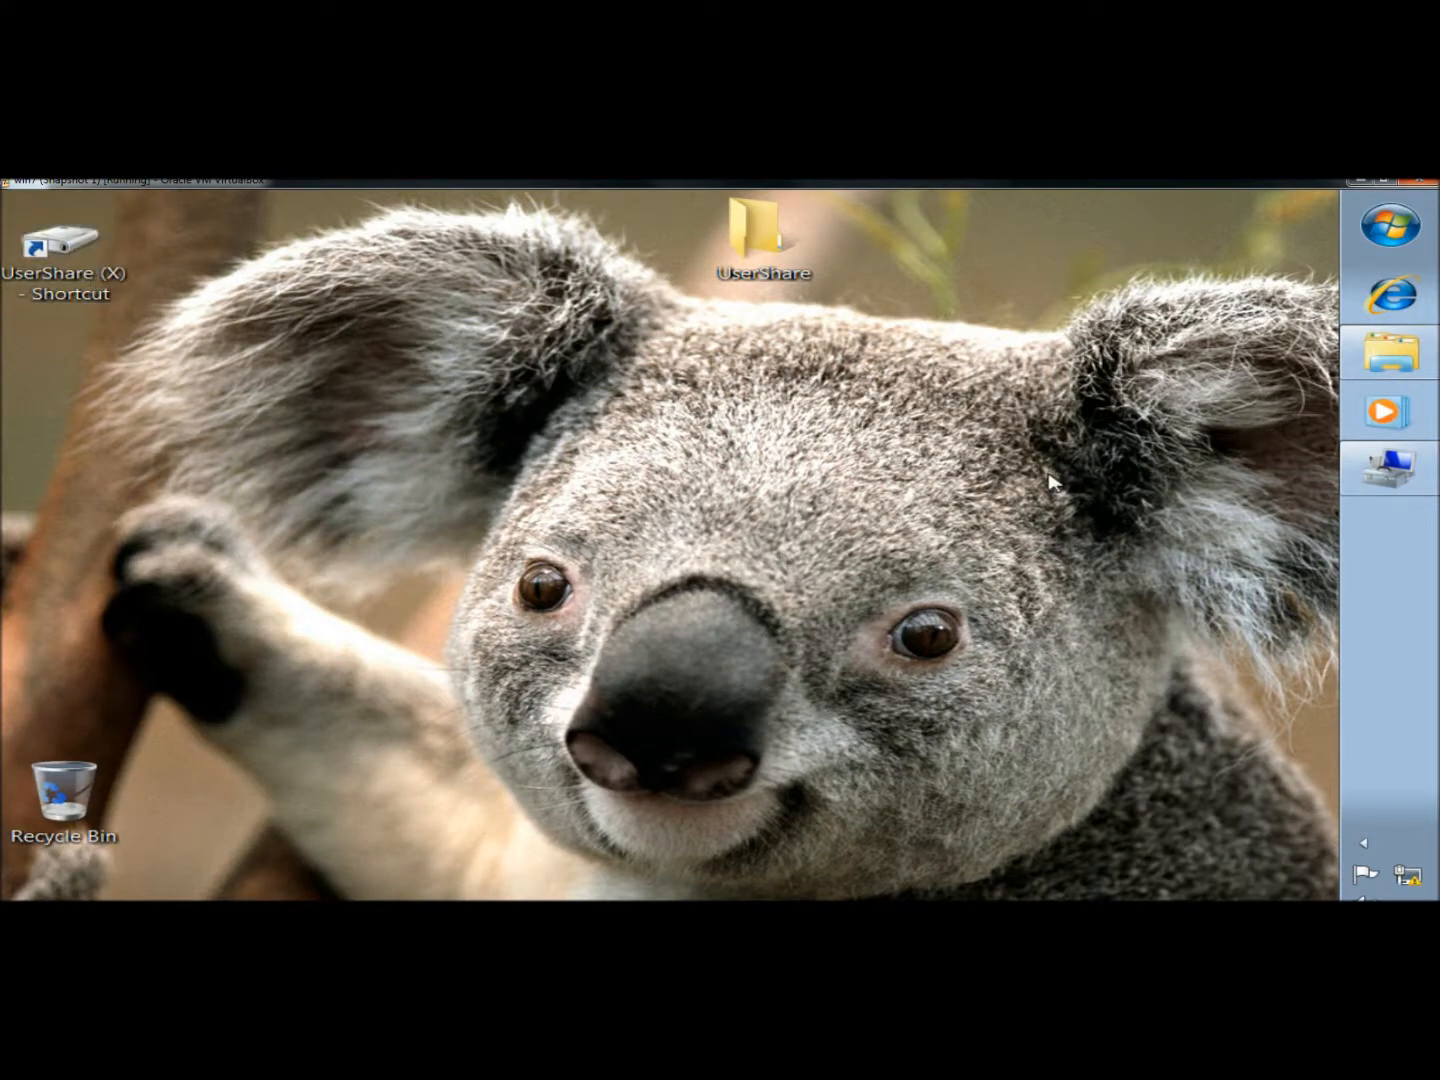
- Send the desktop UserShare folder to the UserShare (X:) drive and open the copied folder through the drive's desktop shortcut
right_click(777, 239)
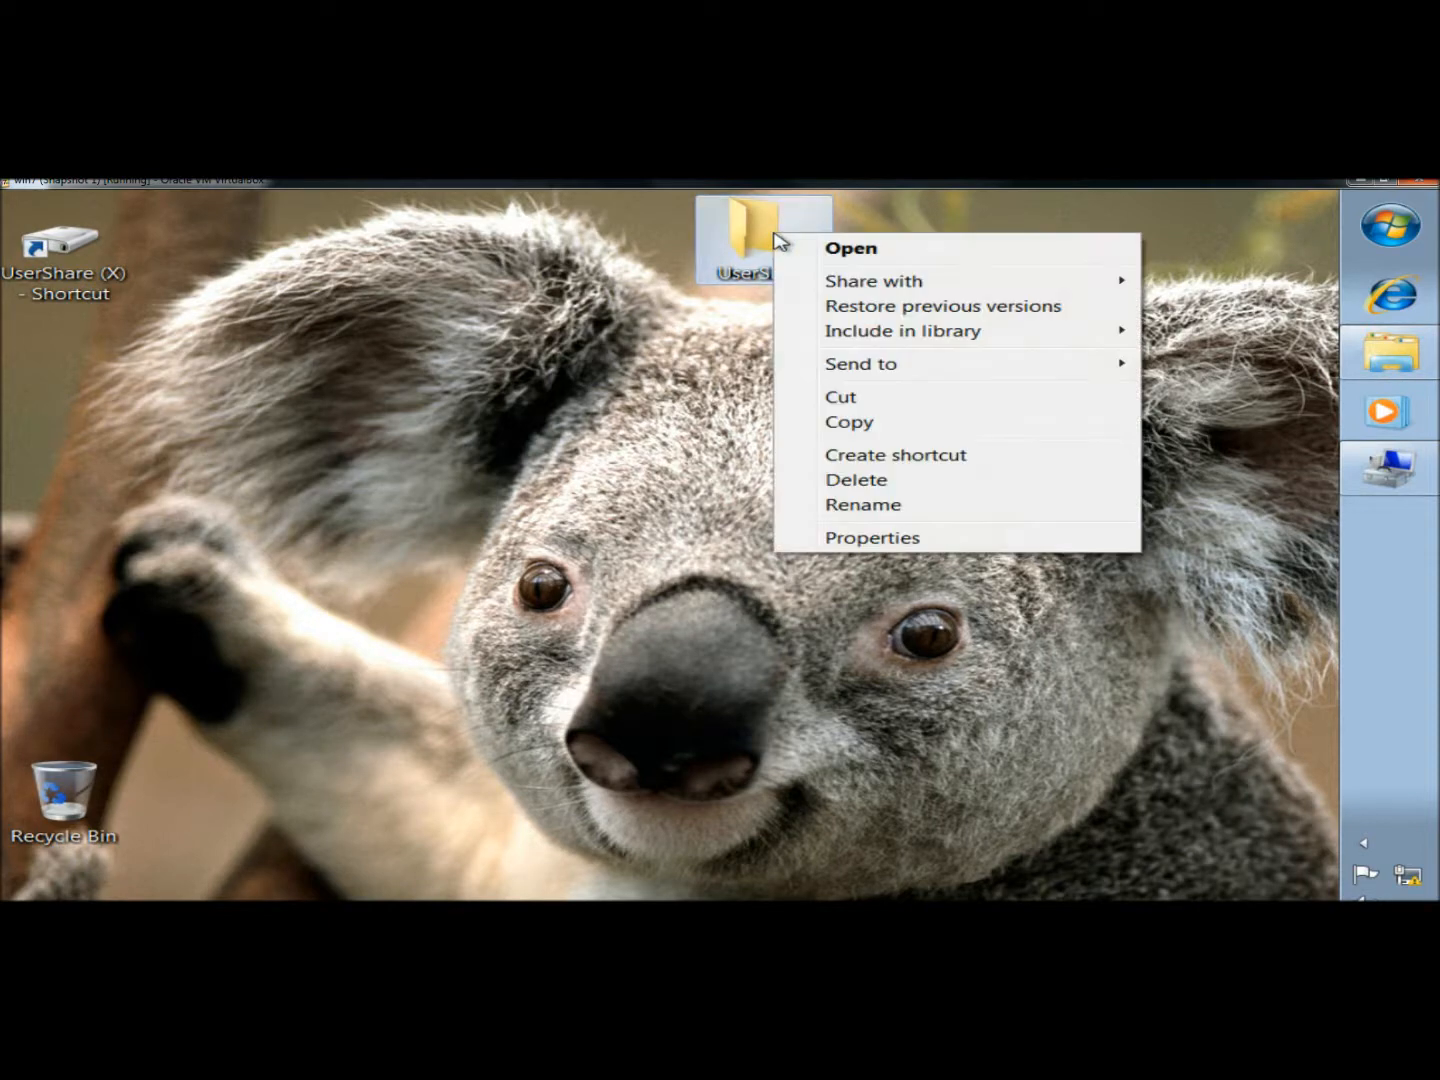
mouse_move(878, 370)
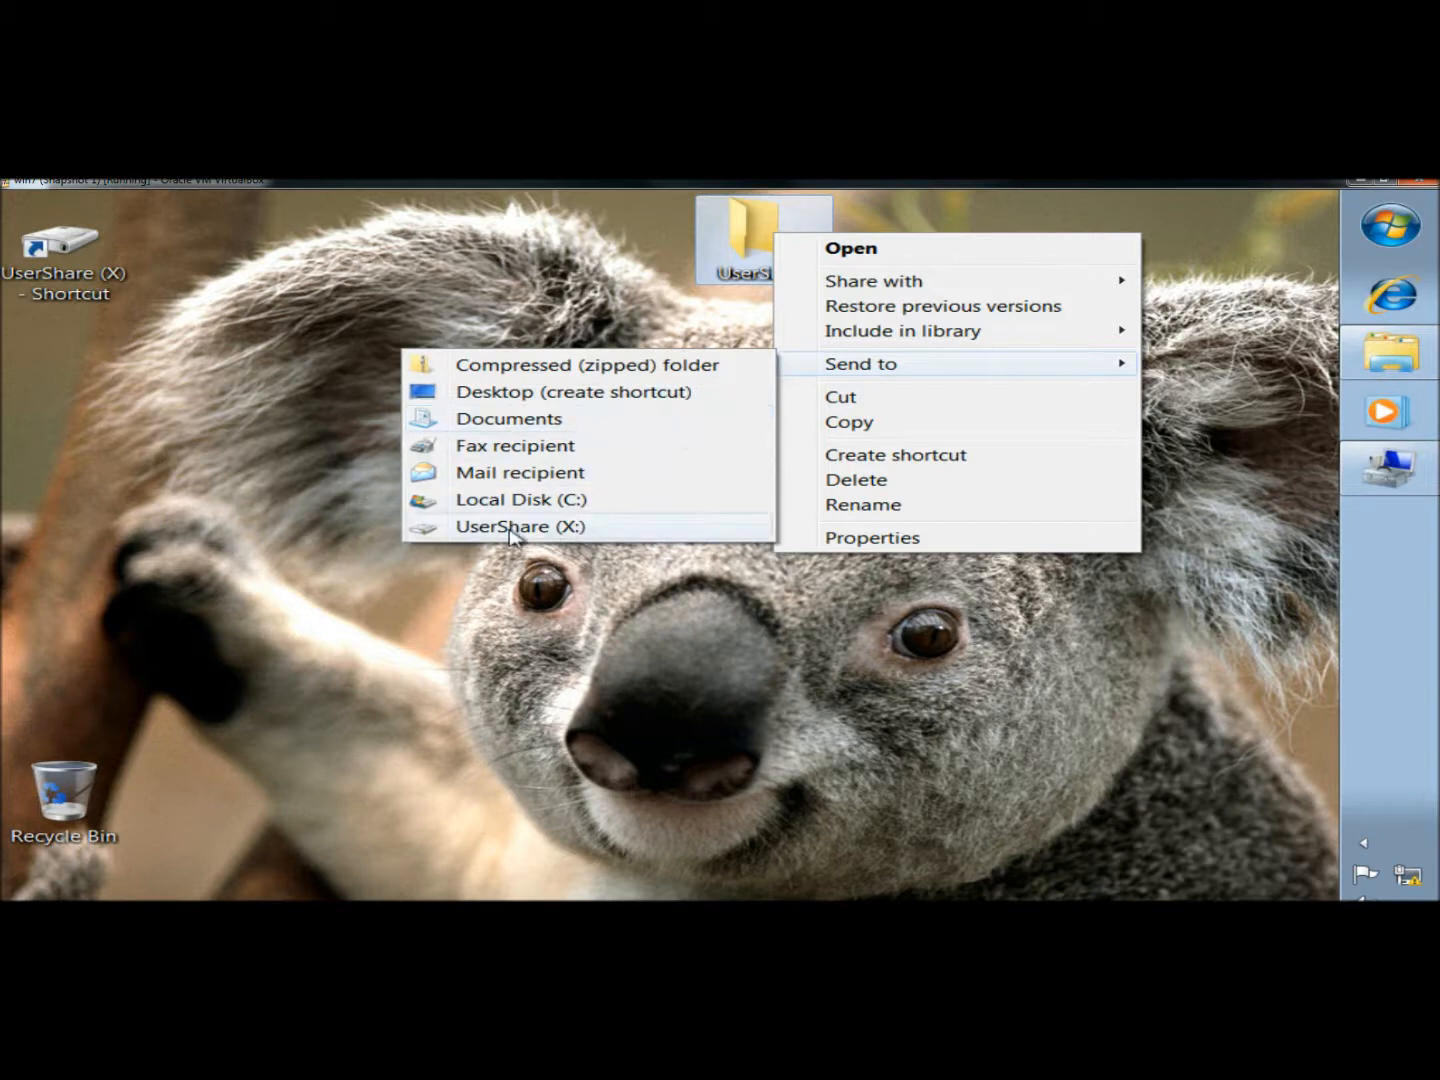
left_click(549, 527)
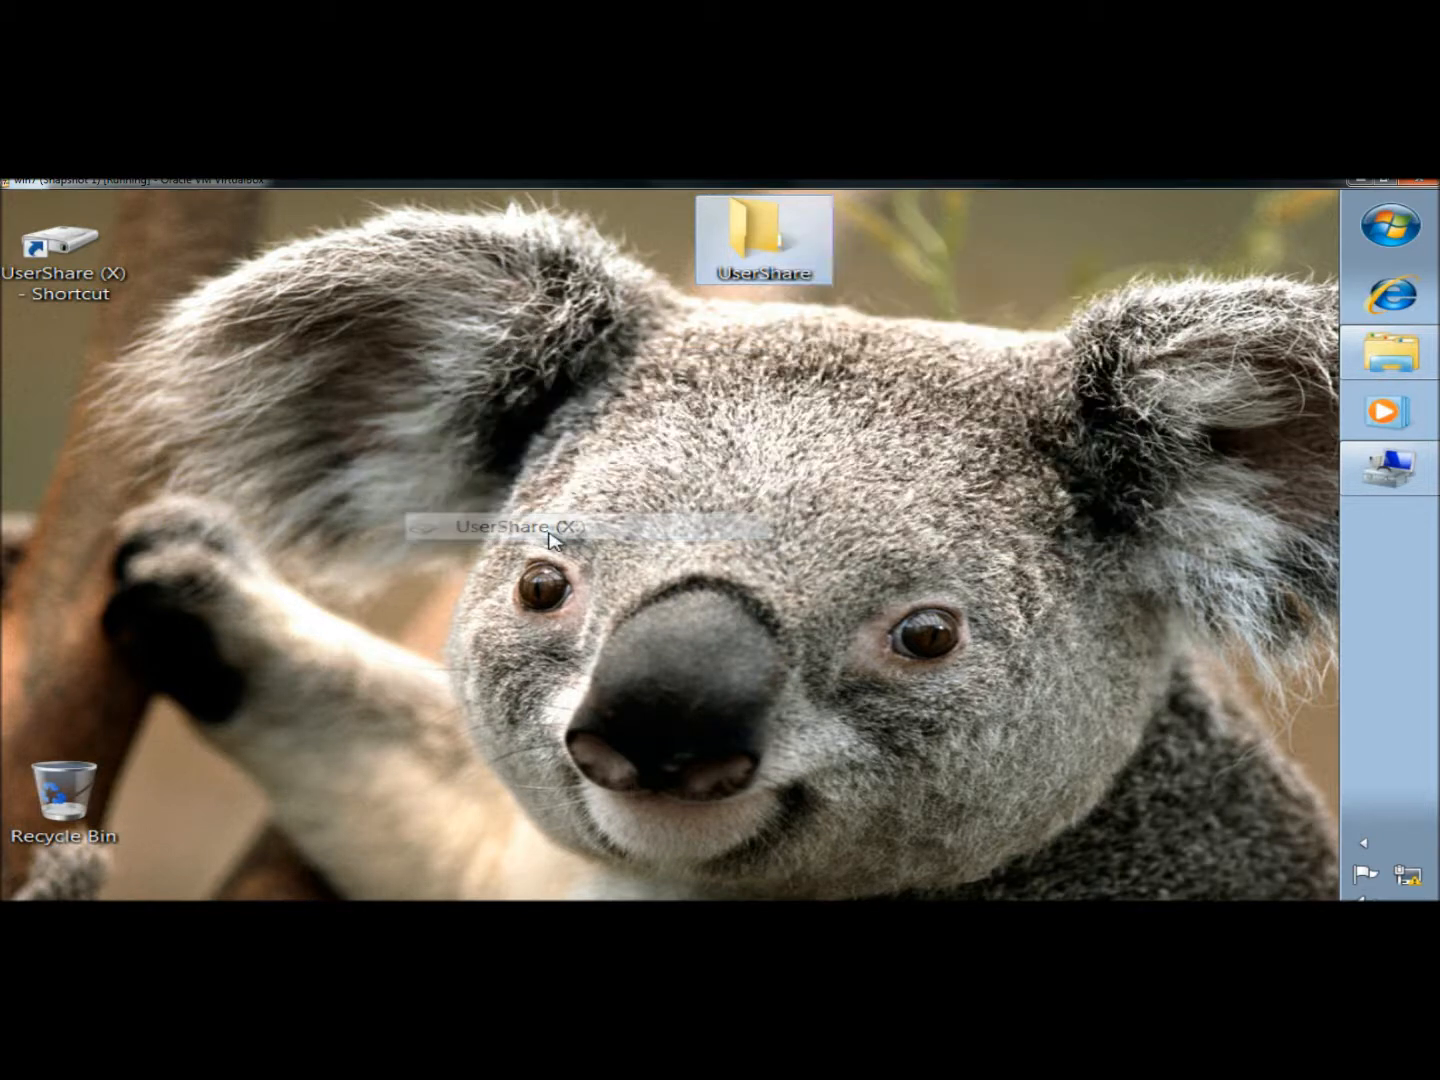
double_click(78, 252)
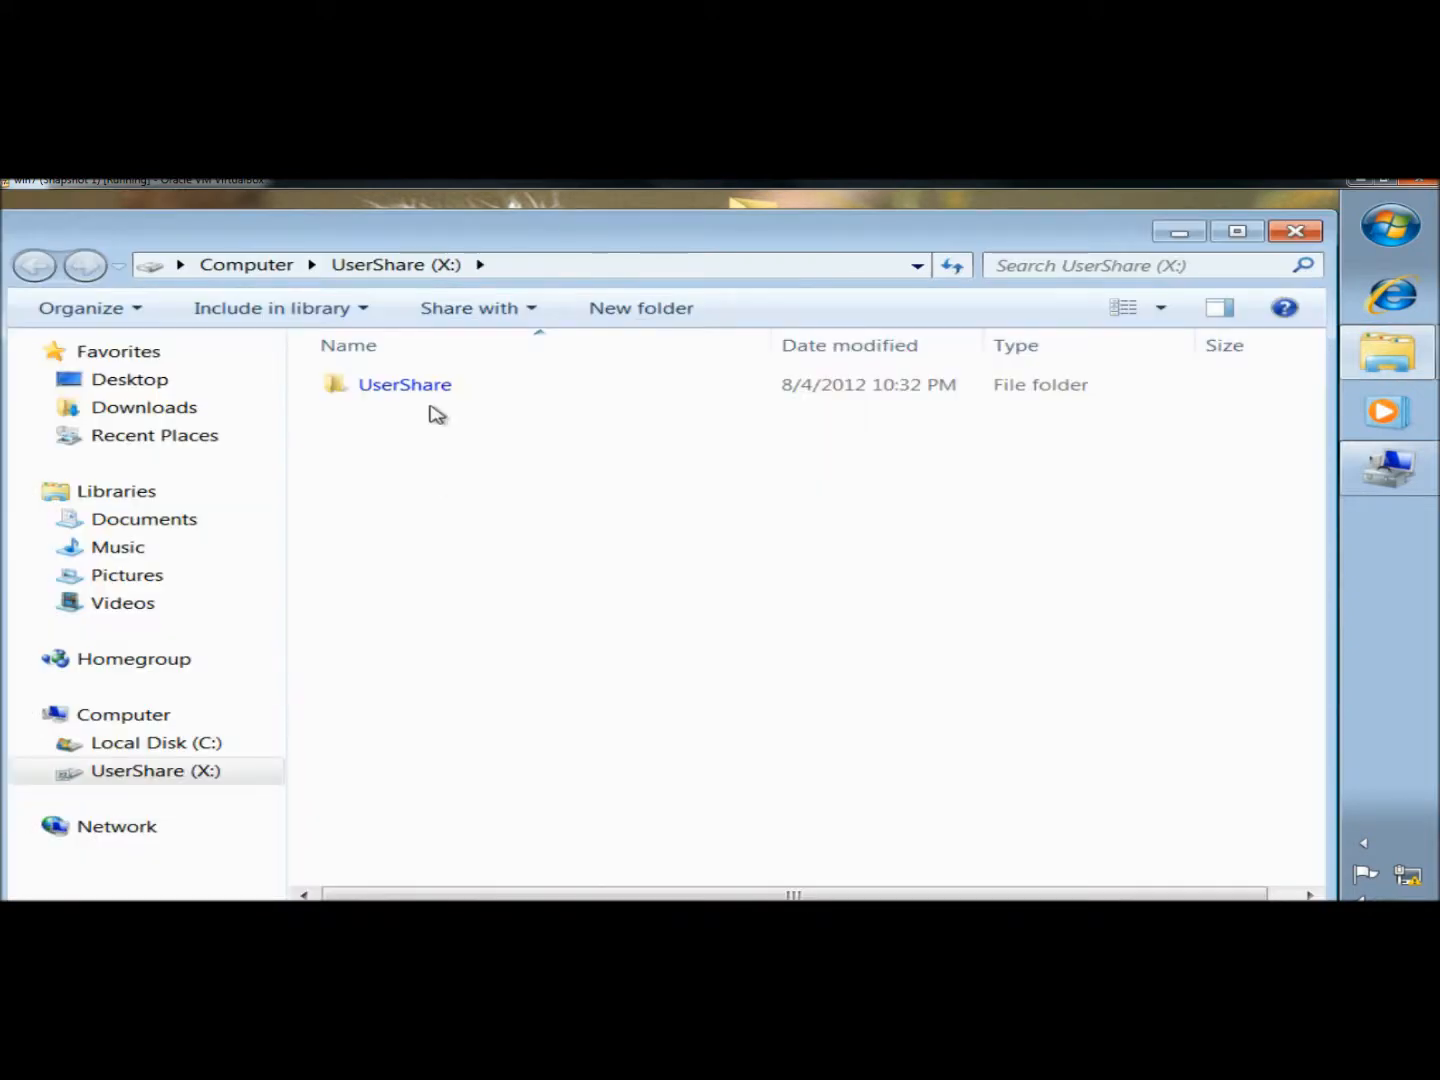
double_click(405, 385)
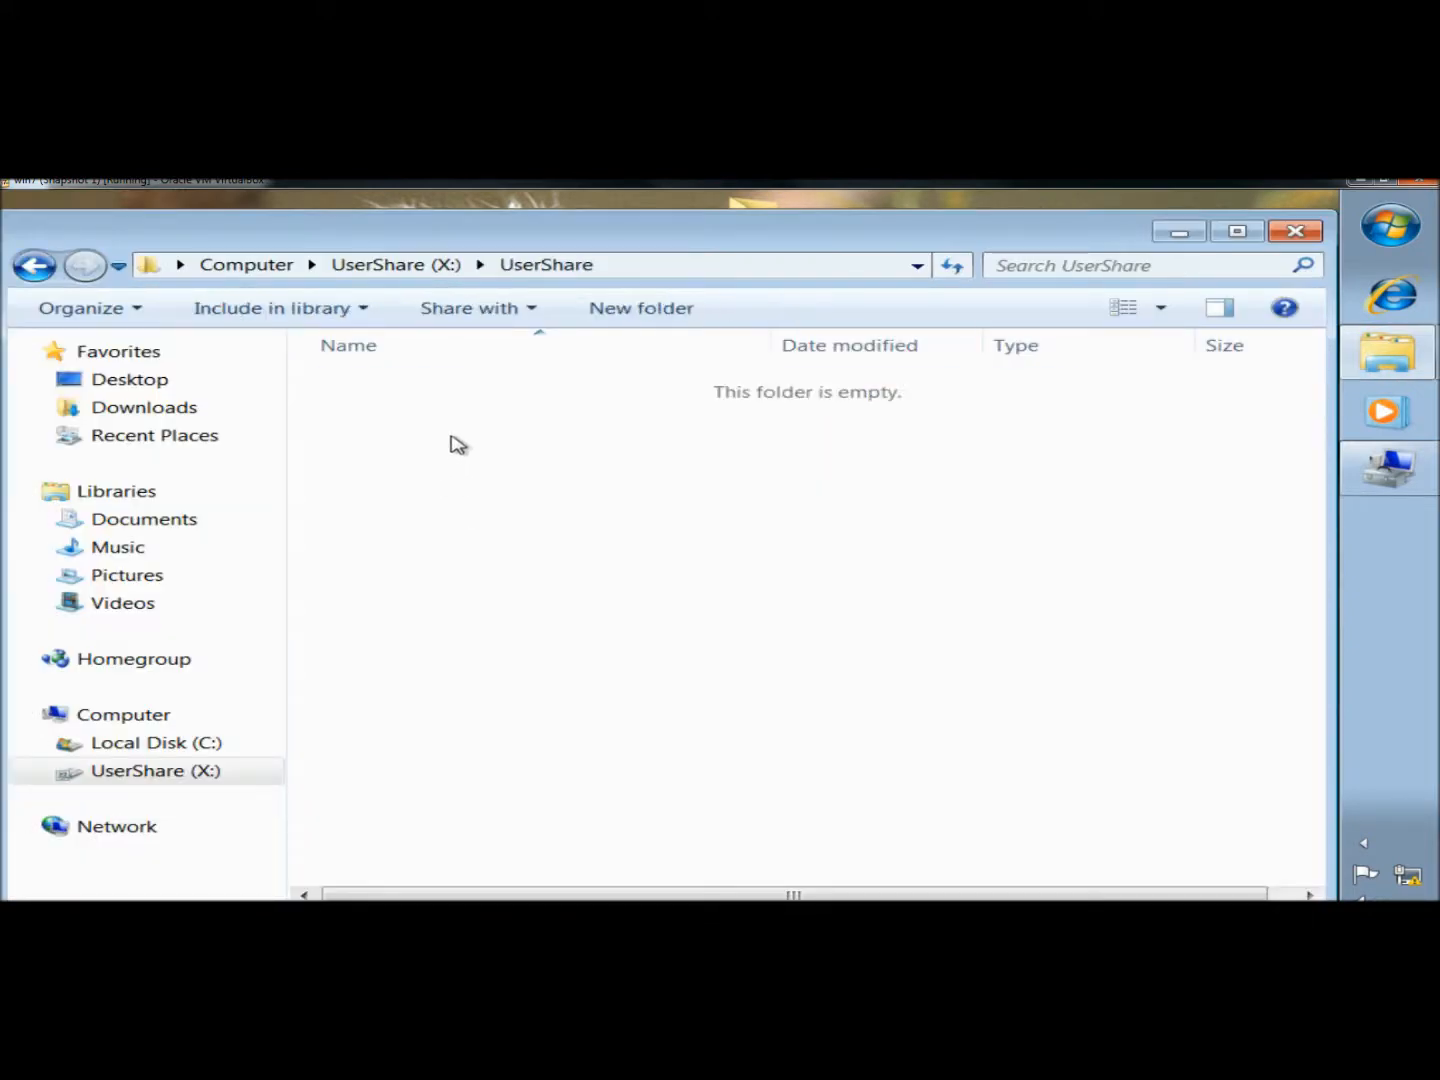